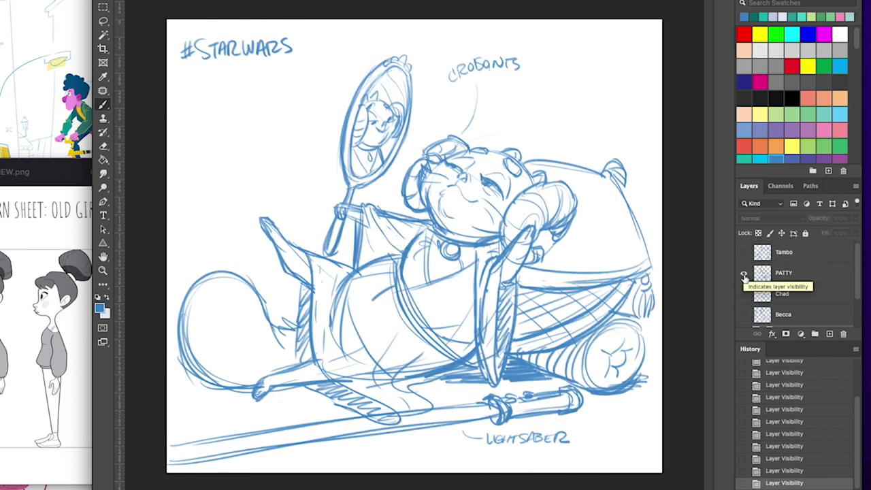
- Add a new blank layer and place it at the top of the layer stack, above the Tambo layer
left_click(744, 253)
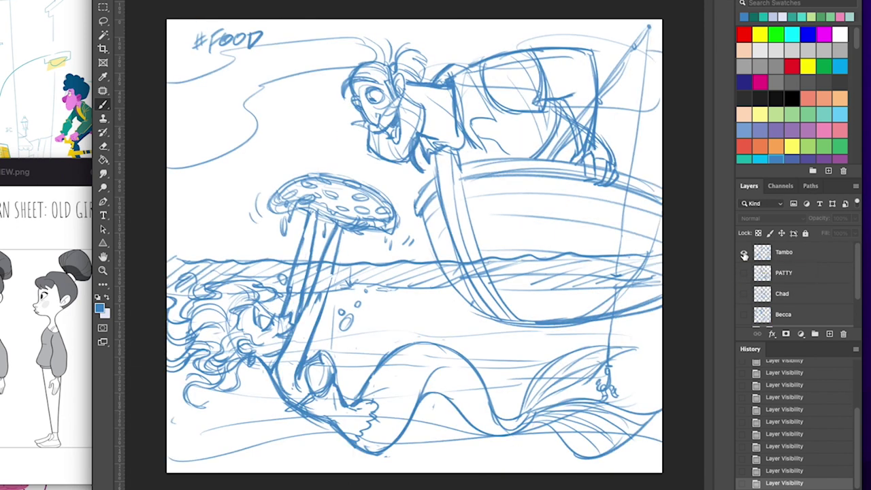
left_click(829, 335)
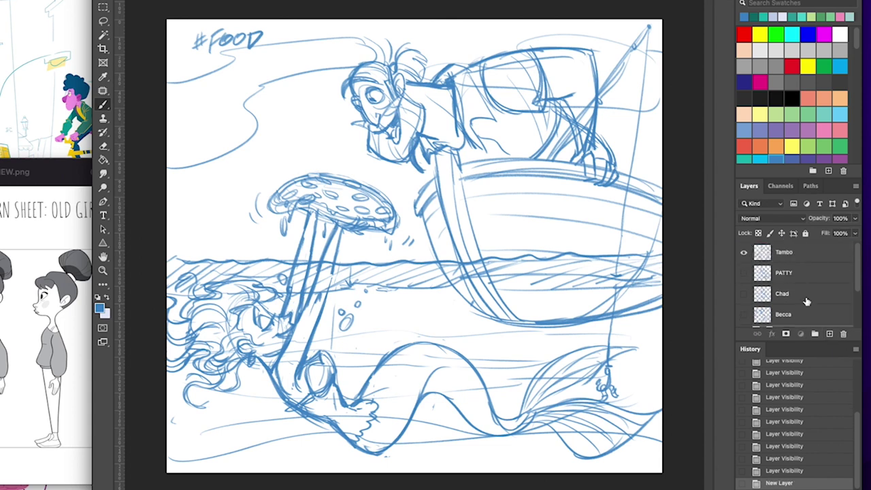
left_click_drag(782, 314, 782, 253)
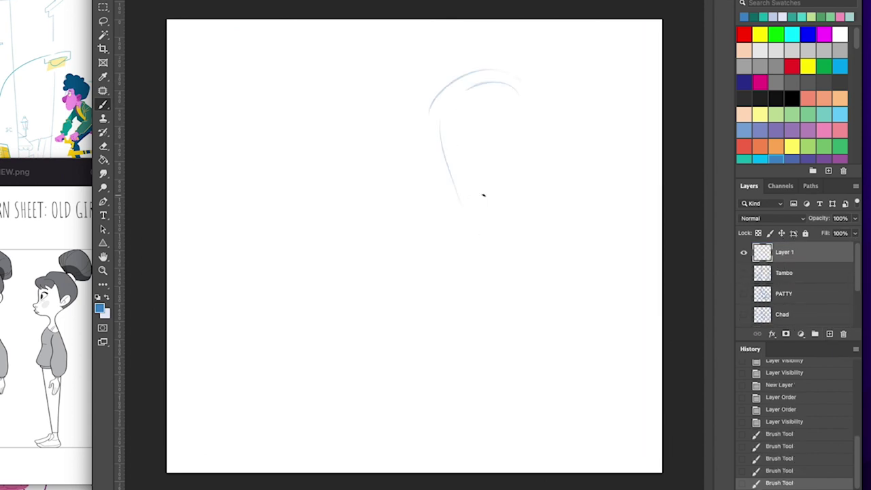
- Sketch the man's long head in blue brush strokes, with a curved eye guideline, narrow jaw and rounded chin
left_click_drag(447, 174, 504, 165)
left_click_drag(467, 169, 519, 155)
mouse_move(524, 79)
left_mouse_down()
mouse_move(539, 209)
mouse_move(545, 177)
left_mouse_up()
left_click_drag(460, 194, 518, 258)
left_click_drag(548, 143, 501, 262)
left_click_drag(536, 135, 531, 253)
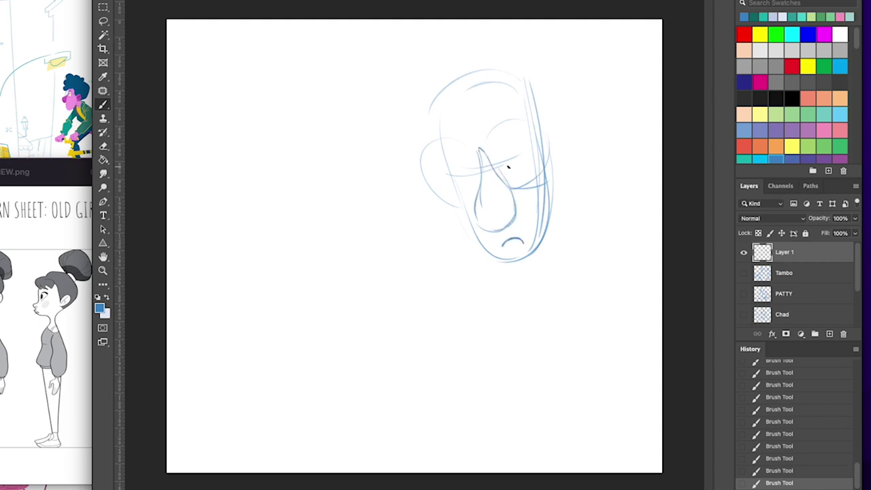
- Lasso part of the face around the eyes, nudge it left, transform it into place and deselect
key("l")
left_click_drag(497, 168, 500, 170)
key("shift+super+Left")
key("shift+super+Left")
key("shift+super+Left")
key("super+t")
left_click_drag(531, 125, 511, 132)
key("Return")
key("super+d")
- Brush a thick, sad eyebrow above the eye nearest the ear
key("b")
left_click_drag(485, 127, 507, 134)
left_click_drag(491, 130, 512, 132)
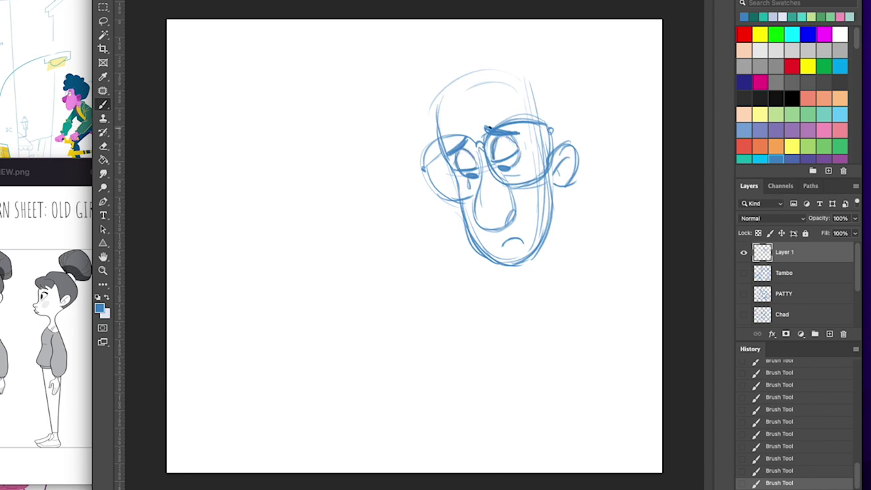
- Sketch the hairline and large fluffy curls around the top and left side of the man's head
left_click_drag(482, 101, 449, 89)
left_click_drag(371, 65, 446, 31)
left_click_drag(370, 40, 381, 126)
mouse_move(371, 102)
left_mouse_down()
mouse_move(432, 133)
mouse_move(506, 85)
left_mouse_up()
left_click_drag(371, 85, 405, 28)
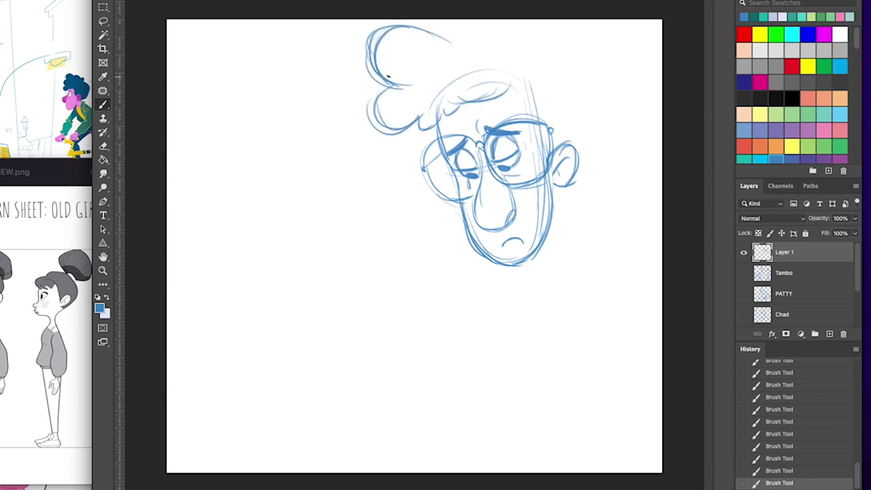
left_click_drag(374, 129, 419, 72)
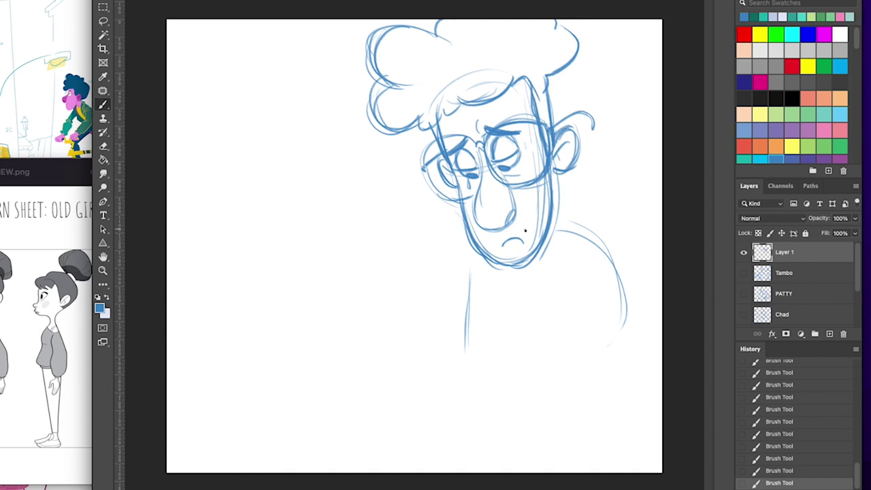
- Strengthen the jaw, draw the neck line and sketch the left point of the coat collar
left_click_drag(541, 190, 537, 246)
key("b")
left_click_drag(552, 174, 560, 245)
left_click_drag(553, 195, 563, 257)
left_click_drag(478, 255, 450, 289)
left_click_drag(451, 288, 477, 287)
- Sketch the right lapel, the open coat front and the shirt collar around the neck
left_click_drag(569, 212, 605, 275)
mouse_move(606, 279)
left_mouse_down()
mouse_move(575, 281)
mouse_move(544, 423)
left_mouse_up()
left_click_drag(512, 266, 505, 428)
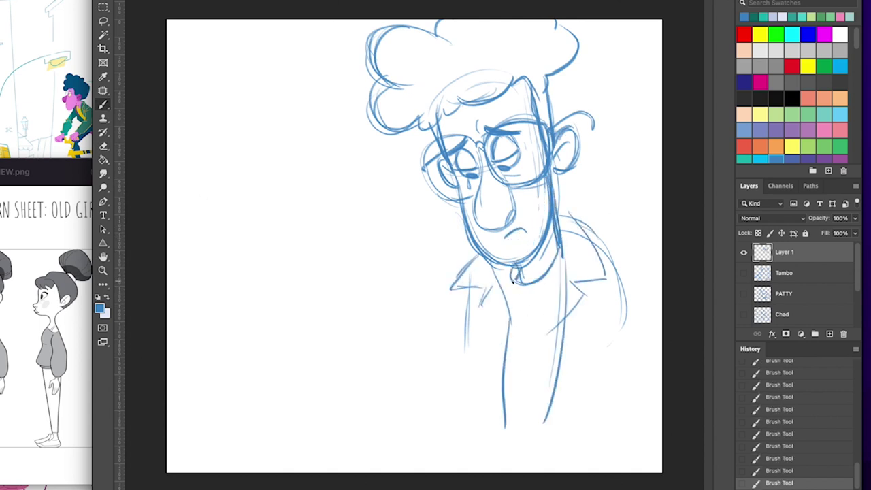
left_click_drag(511, 280, 566, 261)
left_click_drag(499, 267, 505, 286)
left_click_drag(568, 235, 560, 389)
- Draw a tilted tablet with visible thickness and a small logo on its back, in front of the man's chest
left_click_drag(392, 342, 471, 351)
mouse_move(396, 354)
left_mouse_down()
mouse_move(470, 360)
mouse_move(522, 429)
left_mouse_up()
mouse_move(398, 357)
left_mouse_down()
mouse_move(480, 424)
mouse_move(521, 427)
left_mouse_up()
left_click_drag(449, 371, 444, 380)
left_click_drag(401, 355, 469, 416)
left_click_drag(461, 364, 502, 410)
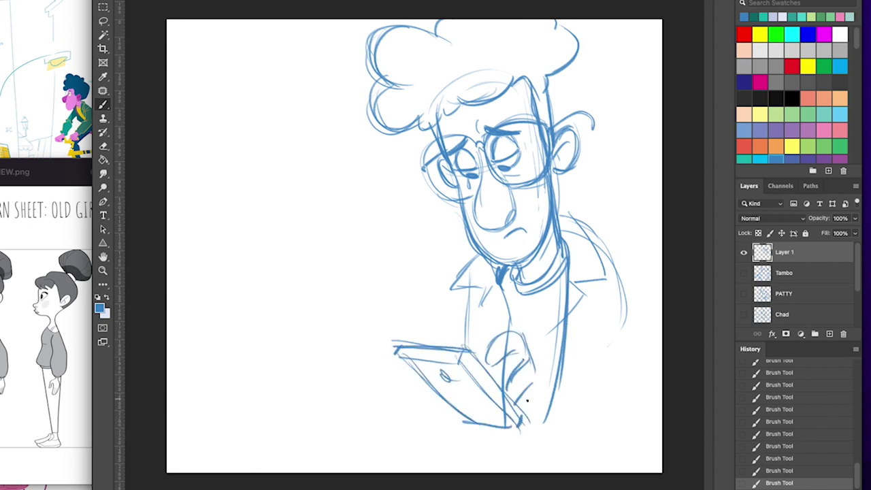
- Erase the lines overlapping the hands and tablet, and sketch the fingers gripping the tablet
left_click(104, 146)
mouse_move(505, 334)
left_mouse_down()
mouse_move(510, 372)
mouse_move(533, 355)
mouse_move(563, 420)
left_mouse_up()
left_click(103, 105)
left_click(103, 146)
left_click(103, 105)
mouse_move(430, 381)
left_mouse_down()
mouse_move(436, 403)
mouse_move(402, 353)
left_mouse_up()
key("e")
left_click_drag(430, 347, 393, 340)
key("b")
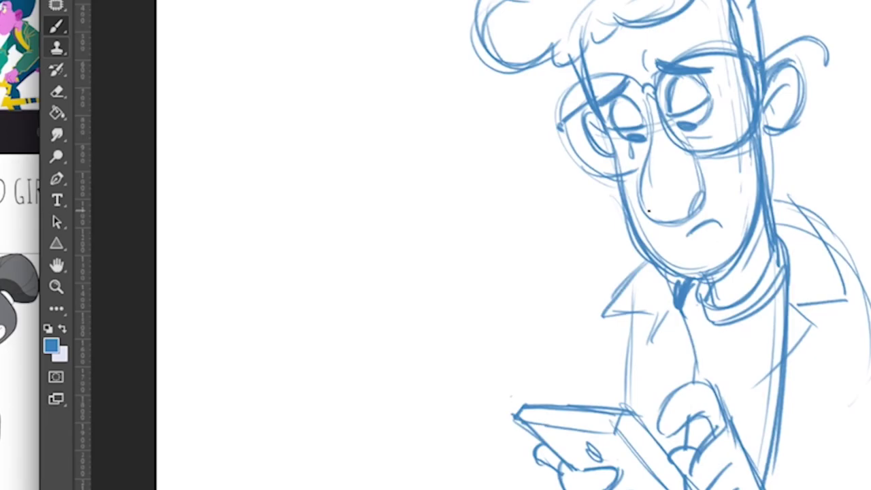
- Clean up the tapping hand's finger and redraw the shirt and coat front lines above the tablet
left_click_drag(710, 385, 670, 433)
key("e")
left_click_drag(665, 400, 660, 434)
key("b")
left_click_drag(649, 350, 672, 389)
left_click_drag(680, 310, 694, 385)
mouse_move(626, 314)
left_mouse_down()
mouse_move(601, 403)
mouse_move(642, 420)
mouse_move(629, 399)
left_mouse_up()
key("e")
key("b")
- Firm up the coat collar, then draw the bent right sleeve and the left cuff under the tablet
left_click_drag(646, 260, 602, 316)
left_click_drag(603, 316, 664, 317)
mouse_move(775, 204)
left_mouse_down()
mouse_move(850, 307)
mouse_move(793, 433)
left_mouse_up()
left_click_drag(870, 254, 845, 306)
mouse_move(846, 310)
left_mouse_down()
mouse_move(819, 412)
mouse_move(813, 489)
left_mouse_up()
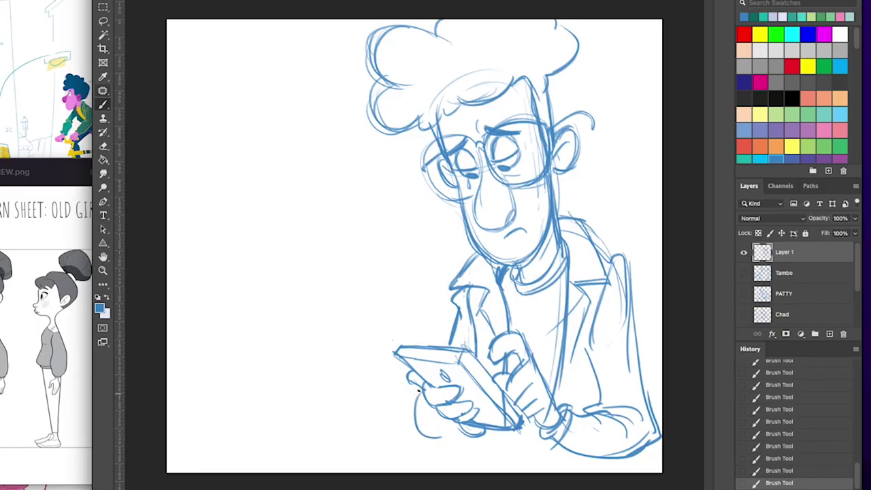
left_click_drag(410, 398, 460, 430)
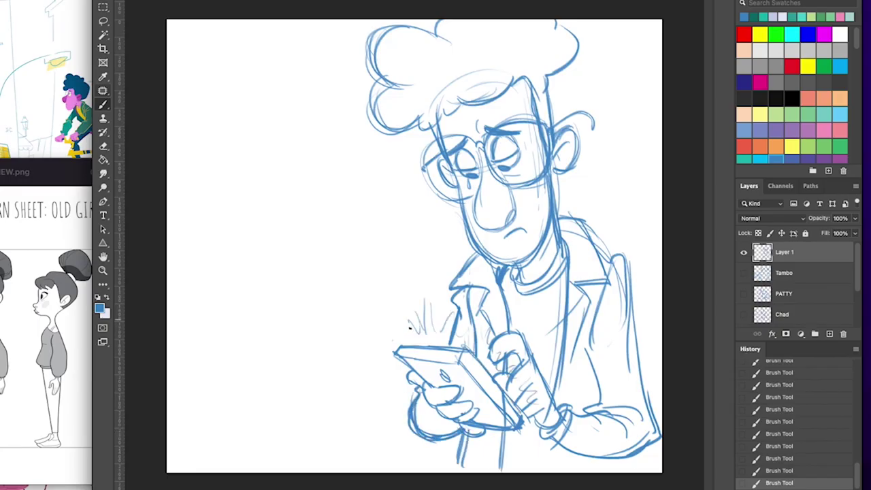
- Add a new layer above the character and name it "rain"
left_click(829, 334)
double_click(785, 252)
type("rain")
key("Return")
- Cover the canvas with slanted rain streaks and scattered small raindrops
left_click_drag(426, 59, 214, 313)
left_click_drag(390, 132, 185, 430)
left_click_drag(311, 96, 168, 322)
left_click_drag(455, 173, 375, 278)
left_click_drag(468, 51, 378, 199)
left_click_drag(636, 77, 565, 169)
left_click_drag(657, 84, 556, 204)
left_click_drag(631, 161, 568, 246)
left_click_drag(503, 190, 325, 458)
left_click_drag(269, 203, 263, 217)
left_click_drag(280, 42, 267, 59)
left_click_drag(389, 132, 274, 324)
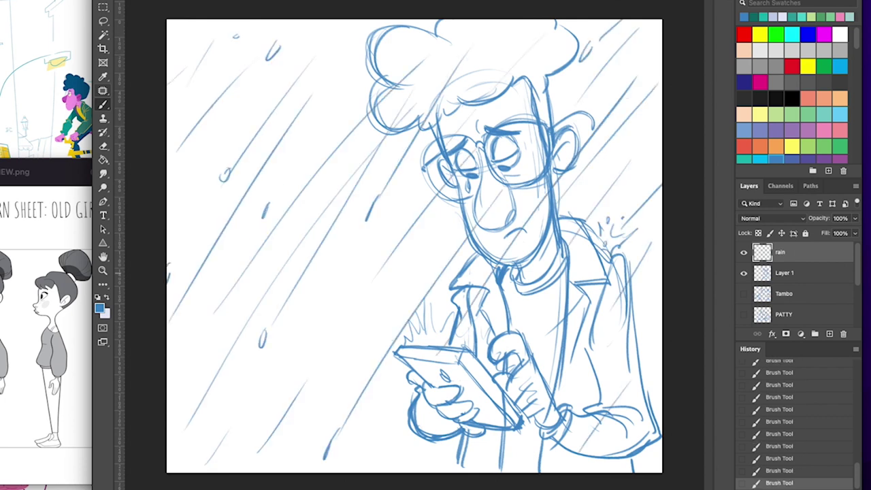
left_click_drag(612, 47, 577, 82)
left_click_drag(651, 295, 600, 382)
left_click_drag(440, 230, 294, 441)
left_click_drag(660, 350, 579, 473)
left_click_drag(366, 241, 261, 396)
left_click_drag(308, 130, 297, 149)
left_click_drag(222, 118, 169, 216)
left_click_drag(237, 292, 170, 408)
- Lower the rain layer's opacity and add a new layer directly above Layer 1
left_click(855, 219)
left_click_drag(854, 233, 826, 235)
left_click(784, 273)
left_click(829, 334)
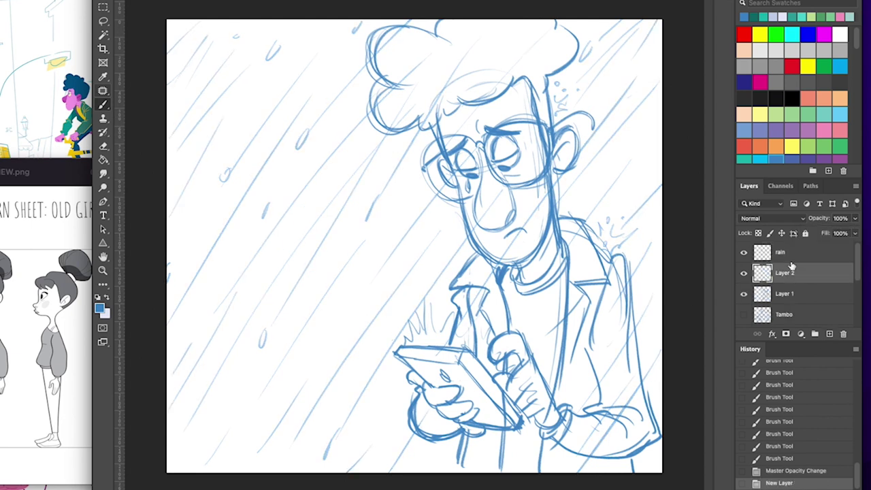
- Darken the outline and nostril of the man's nose on Layer 1
left_click(784, 294)
left_click_drag(516, 204, 505, 224)
left_click_drag(515, 207, 506, 223)
left_click_drag(506, 223, 515, 211)
left_click_drag(480, 184, 478, 216)
left_click_drag(477, 211, 508, 228)
- On Layer 2, sketch perspective lines for the street and curb behind the man, undoing the last two strokes
left_click(785, 273)
left_click_drag(301, 340, 629, 383)
left_click_drag(217, 376, 315, 450)
left_click_drag(207, 329, 597, 379)
left_click_drag(299, 338, 662, 387)
left_click_drag(168, 346, 305, 450)
mouse_move(169, 347)
left_mouse_down()
mouse_move(358, 471)
mouse_move(340, 471)
mouse_move(360, 472)
left_mouse_up()
key("super+z")
key("super+z")
- Add pavement lines and the base line of the background buildings on the left side of the street
mouse_move(219, 383)
left_mouse_down()
mouse_move(327, 469)
mouse_move(385, 355)
left_mouse_up()
left_click_drag(188, 367, 315, 355)
left_click_drag(185, 353, 254, 345)
left_click_drag(168, 345, 223, 334)
left_click_drag(167, 325, 314, 346)
- Draw a tall vertical column left of the man and narrow windows on the building wall beside it
mouse_move(349, 111)
left_mouse_down()
mouse_move(350, 314)
mouse_move(331, 341)
left_mouse_up()
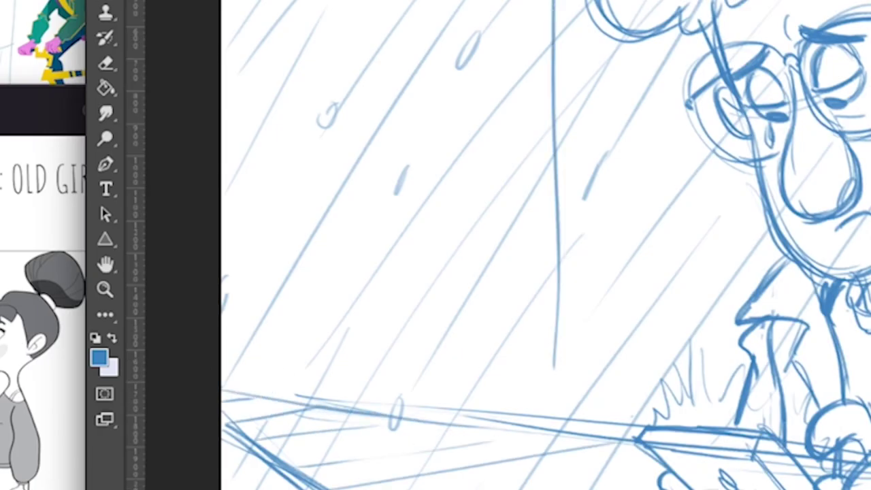
left_click_drag(558, 204, 562, 430)
left_click_drag(315, 1, 317, 45)
left_click_drag(267, 74, 318, 65)
left_click_drag(273, 1, 280, 75)
mouse_move(266, 1)
left_mouse_down()
mouse_move(267, 79)
mouse_move(319, 74)
left_mouse_up()
left_click_drag(321, 0, 322, 51)
left_click_drag(442, 1, 416, 46)
left_click_drag(278, 10, 314, 66)
- Sketch the building's roof edge and vertical corner in the upper left, and shade the column with hatching
left_click_drag(167, 68, 240, 33)
left_click_drag(167, 49, 208, 20)
left_click_drag(220, 22, 217, 137)
mouse_move(327, 23)
left_mouse_down()
mouse_move(342, 58)
mouse_move(337, 281)
left_mouse_up()
- Draw a framed front door with a small window, knob, entry steps and curved railings on the background building
left_click_drag(235, 228, 255, 226)
left_click_drag(255, 226, 254, 314)
left_click_drag(227, 235, 230, 311)
left_click_drag(221, 313, 251, 316)
mouse_move(223, 318)
left_mouse_down()
mouse_move(204, 330)
mouse_move(207, 342)
left_mouse_up()
left_click_drag(204, 334, 243, 346)
left_click_drag(265, 287, 211, 322)
left_click_drag(235, 229, 237, 305)
left_click_drag(224, 225, 256, 221)
left_click_drag(235, 306, 260, 309)
left_click_drag(225, 224, 227, 308)
left_click_drag(251, 225, 250, 304)
left_click_drag(233, 230, 228, 282)
left_click_drag(238, 267, 240, 270)
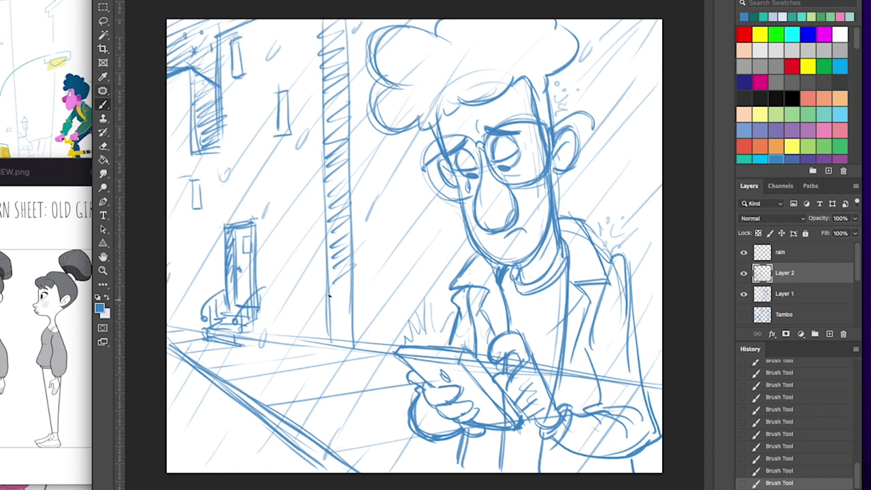
- Extend the column down to the pavement and draw the wall's base line between it and the door steps
left_click_drag(354, 309, 354, 348)
left_click_drag(336, 347, 264, 334)
left_click_drag(262, 313, 239, 340)
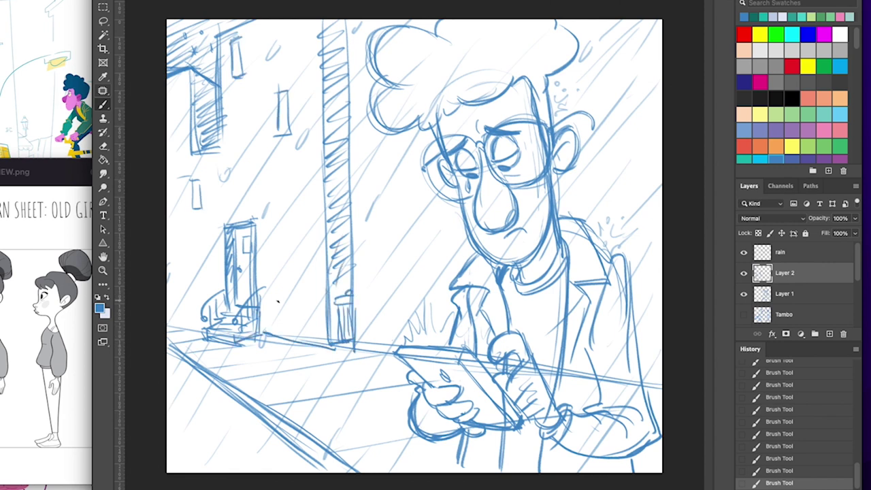
- Sketch a lidded trash can beside the door steps and retrace the tall column and the bin at its base
left_click_drag(262, 304, 266, 336)
left_click_drag(292, 304, 289, 337)
left_click_drag(336, 298, 354, 296)
left_click_drag(321, 27, 331, 188)
- Draw a rounded, scalloped awning with a window beneath it on the building behind the man's shoulder
mouse_move(660, 122)
left_mouse_down()
mouse_move(596, 201)
mouse_move(661, 205)
left_mouse_up()
left_click_drag(600, 202, 633, 209)
mouse_move(634, 210)
left_mouse_down()
mouse_move(661, 236)
mouse_move(647, 253)
left_mouse_up()
left_click_drag(633, 126, 653, 204)
left_click_drag(589, 199, 654, 112)
mouse_move(636, 258)
left_mouse_down()
mouse_move(637, 342)
mouse_move(658, 341)
mouse_move(662, 357)
left_mouse_up()
mouse_move(655, 115)
left_mouse_down()
mouse_move(603, 194)
mouse_move(660, 109)
left_mouse_up()
left_click_drag(622, 206, 653, 255)
- Draw a long restaurant sign board behind the man's head, lettered RES on one side and T on the other
left_click_drag(375, 155, 439, 135)
left_click_drag(370, 198, 436, 196)
left_click_drag(552, 122, 606, 110)
left_click_drag(620, 94, 602, 157)
left_click_drag(384, 163, 396, 183)
left_click_drag(407, 163, 413, 178)
left_click_drag(432, 158, 418, 183)
left_click_drag(426, 152, 438, 174)
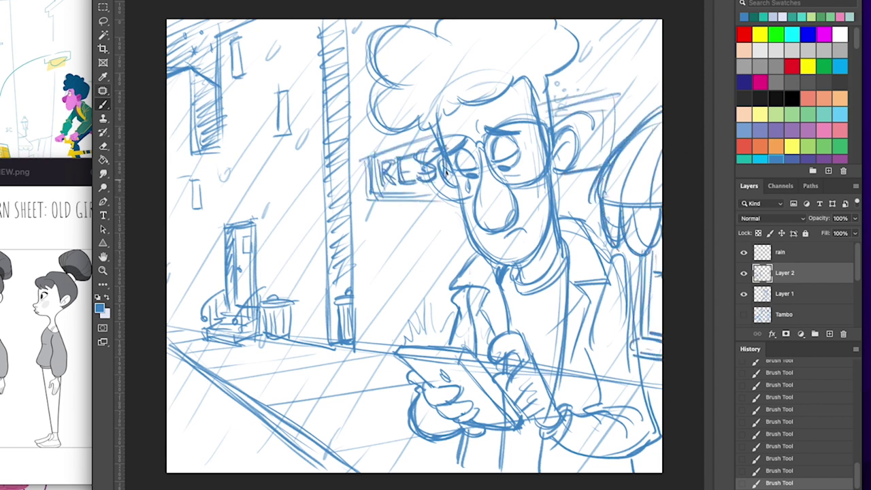
left_click_drag(576, 117, 609, 108)
left_click_drag(590, 114, 593, 160)
left_click_drag(620, 88, 617, 145)
left_click_drag(376, 199, 444, 190)
- Sketch a framed storefront window with dividing bars and a sill beneath the restaurant sign
left_click_drag(386, 225, 425, 221)
mouse_move(384, 218)
left_mouse_down()
mouse_move(461, 209)
mouse_move(387, 332)
left_mouse_up()
left_click_drag(389, 325, 451, 331)
left_click_drag(562, 194, 591, 188)
left_click_drag(381, 215, 465, 207)
left_click_drag(383, 275, 463, 269)
left_click_drag(438, 218, 439, 330)
left_click_drag(394, 215, 393, 328)
left_click_drag(402, 324, 454, 323)
left_click_drag(584, 194, 586, 224)
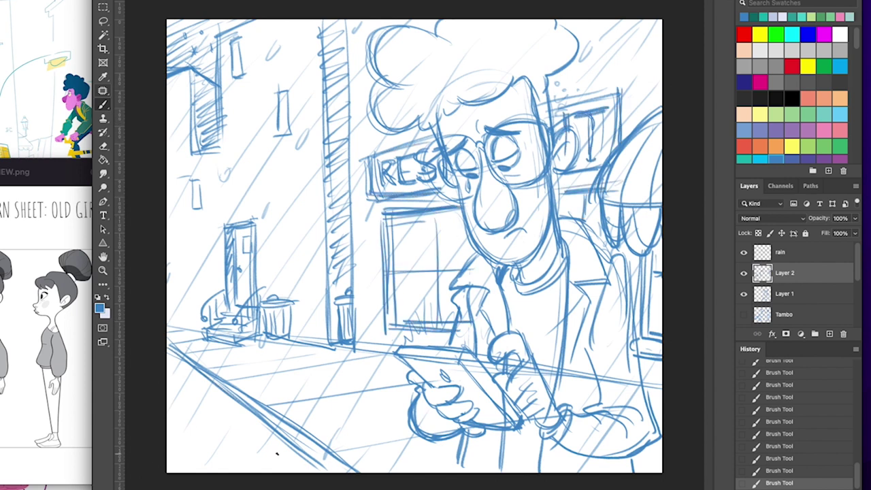
- Hand-letter #HEARTBREAK across the pavement in the lower left of the drawing
left_click_drag(248, 425, 248, 440)
left_click_drag(248, 425, 249, 440)
left_click_drag(261, 426, 262, 440)
left_click_drag(261, 425, 271, 439)
left_click_drag(275, 426, 283, 439)
left_click_drag(274, 432, 281, 430)
left_click_drag(290, 422, 286, 440)
left_click_drag(291, 422, 299, 440)
- Add a new layer, and shift the street background on Layer 2 about 41 px to the left
left_click(830, 333)
left_click(777, 300)
key("super+t")
left_click_drag(167, 19, 166, 17)
left_click_drag(634, 270, 627, 271)
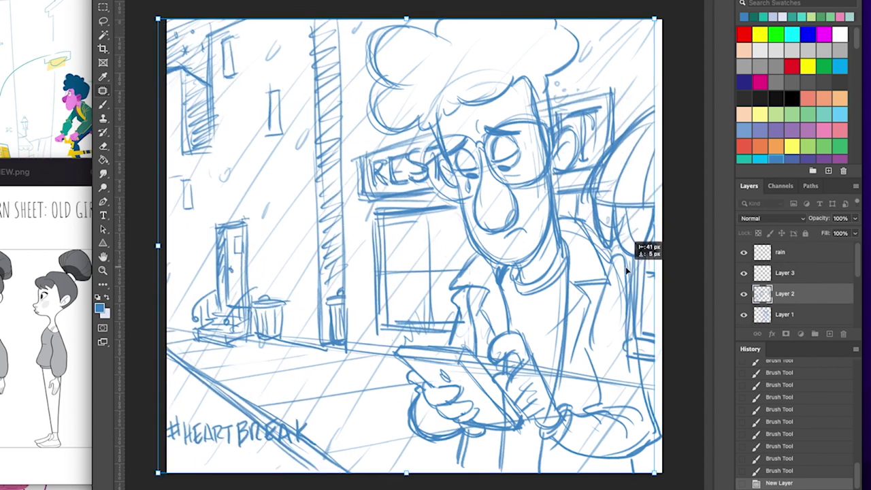
key("Return")
- Enlarge the man's sketch on Layer 1 slightly and shift it about 46 px to the left
left_click(783, 314)
key("super+t")
left_click_drag(363, 19, 349, 1)
left_click_drag(662, 236, 671, 235)
left_click_drag(609, 287, 600, 288)
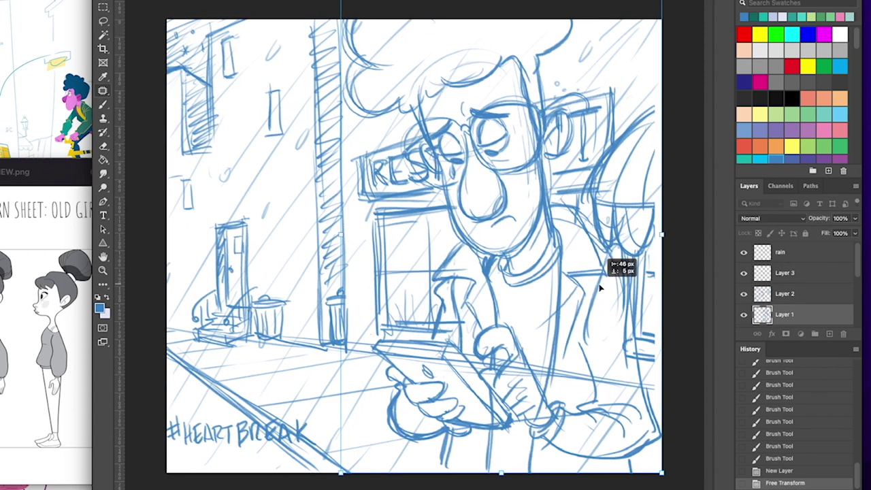
key("Return")
- Outline the man with the Lasso and fill his silhouette with blue on the rain layer
key("l")
mouse_move(616, 468)
left_mouse_down()
mouse_move(633, 428)
mouse_move(520, 65)
mouse_move(444, 178)
left_mouse_up()
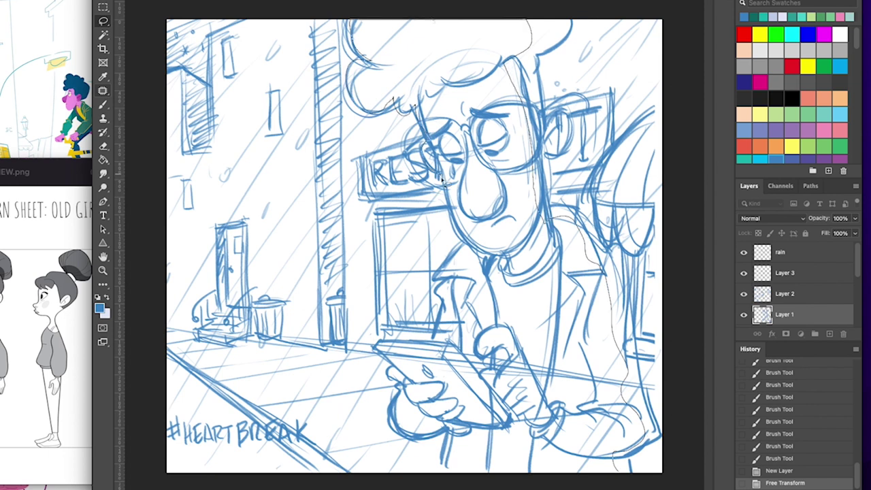
mouse_move(506, 429)
left_mouse_down()
mouse_move(401, 391)
mouse_move(616, 470)
left_mouse_up()
left_click(103, 160)
left_click(780, 253)
left_click(538, 306)
left_click(376, 35)
key("super+d")
- Lower the rain layer's opacity to 46% and erase the fill from the man's eyes and tear
left_click(856, 219)
left_click_drag(832, 235, 828, 236)
key("e")
mouse_move(495, 147)
left_mouse_down()
mouse_move(507, 145)
mouse_move(491, 149)
left_mouse_up()
mouse_move(449, 159)
left_mouse_down()
mouse_move(462, 160)
mouse_move(452, 161)
left_mouse_up()
left_click_drag(453, 169, 452, 177)
left_click(745, 295)
left_click(745, 295)
- Draw a worried woman's head with a hair bun on Layer 3, beside the front door
left_click(781, 273)
left_click(102, 105)
mouse_move(278, 262)
left_mouse_down()
mouse_move(285, 245)
mouse_move(288, 268)
left_mouse_up()
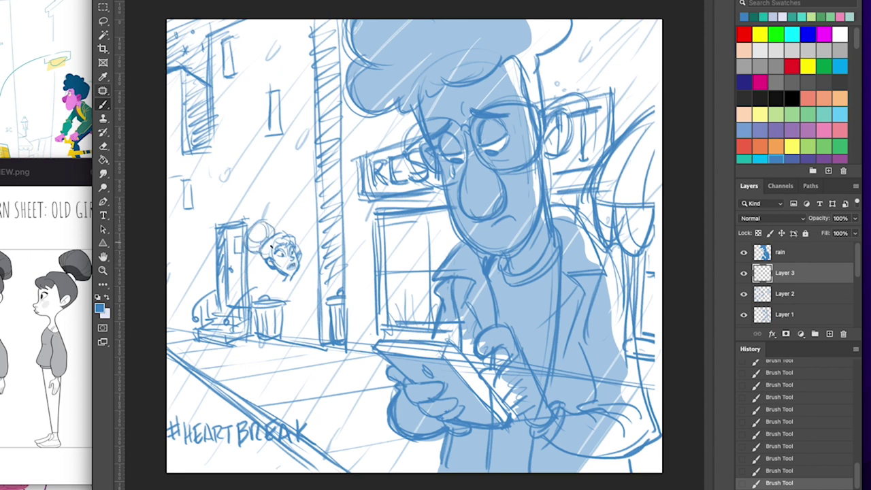
- Reduce the opacity of the street background on Layer 2 to 67%
left_click(784, 294)
left_click(855, 218)
left_click_drag(855, 233, 833, 234)
- Draw the woman's running body on Layer 3, with one arm reaching out towards the man
left_click(784, 273)
left_click_drag(277, 278, 250, 289)
mouse_move(297, 278)
left_mouse_down()
mouse_move(286, 306)
mouse_move(243, 304)
left_mouse_up()
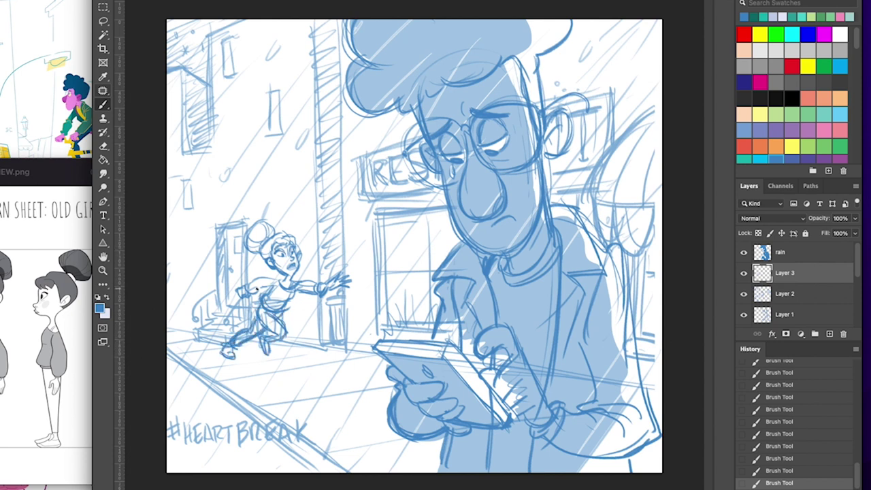
- Slightly reshape the running woman with Free Transform and hatch a shadow on the pavement beneath her feet
key("super+t")
left_click(2, 1)
mouse_move(68, 169)
left_click(167, 214)
left_click_drag(353, 218, 348, 212)
left_click_drag(218, 361, 225, 355)
left_click_drag(351, 362, 349, 367)
key("Return")
left_click_drag(417, 210, 421, 208)
key("super+t")
left_click_drag(321, 46, 324, 52)
left_click_drag(473, 53, 479, 61)
left_click_drag(411, 113, 423, 122)
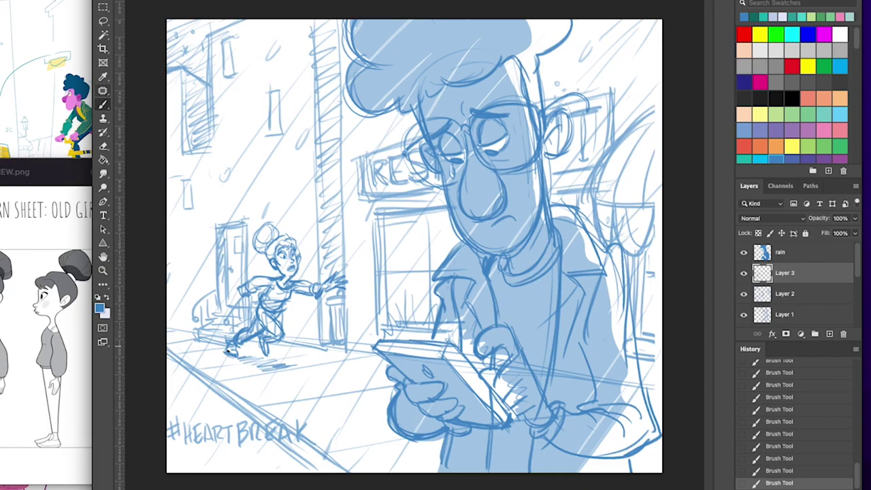
- Clean up the woman's rear foot with the Eraser, then slightly enlarge and reposition her figure
key("e")
left_click_drag(230, 350, 234, 353)
key("super+t")
left_click_drag(348, 222, 314, 248)
left_click_drag(341, 223, 348, 211)
key("Return")
- Lasso the running woman's area on Layer 2 and cut out the background lines behind her
left_click(744, 294)
left_click(744, 294)
left_click(784, 295)
key("l")
mouse_move(270, 279)
left_mouse_down()
mouse_move(257, 288)
mouse_move(286, 298)
left_mouse_up()
key("ctrl+x")
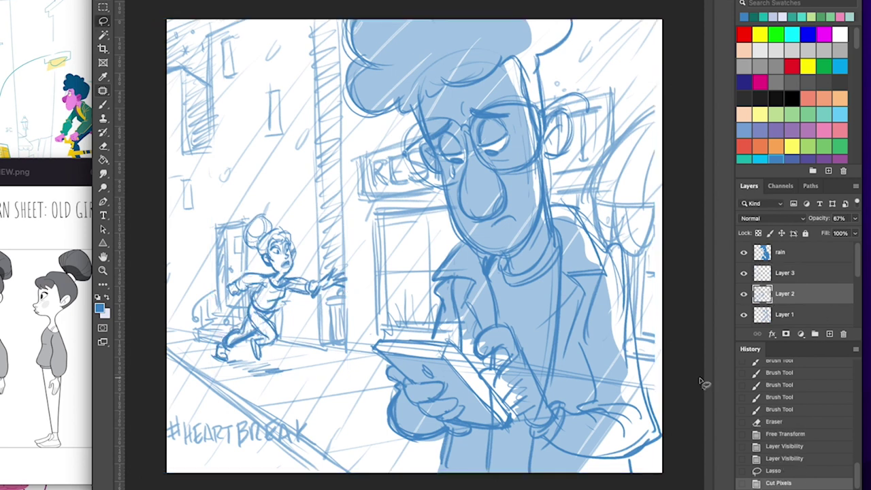
- Fill the running woman's silhouette with blue on the rain layer and merge the scene's layers as Murphy
left_click(790, 254)
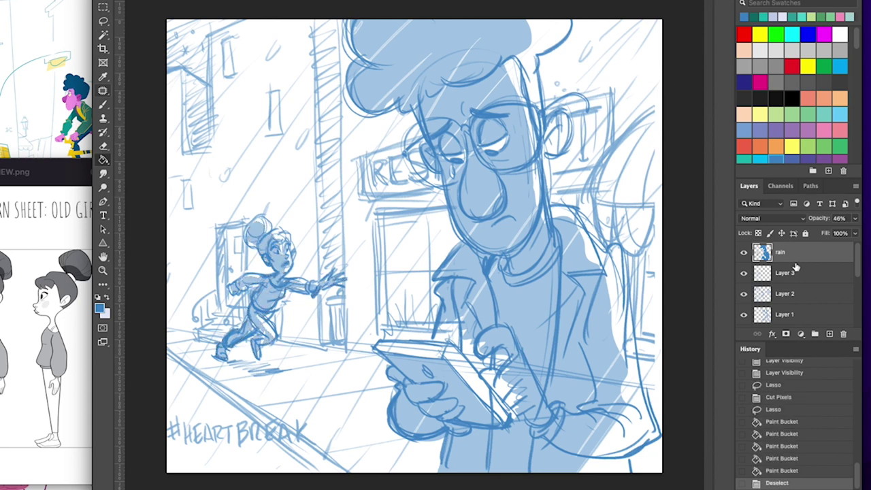
left_click(791, 314)
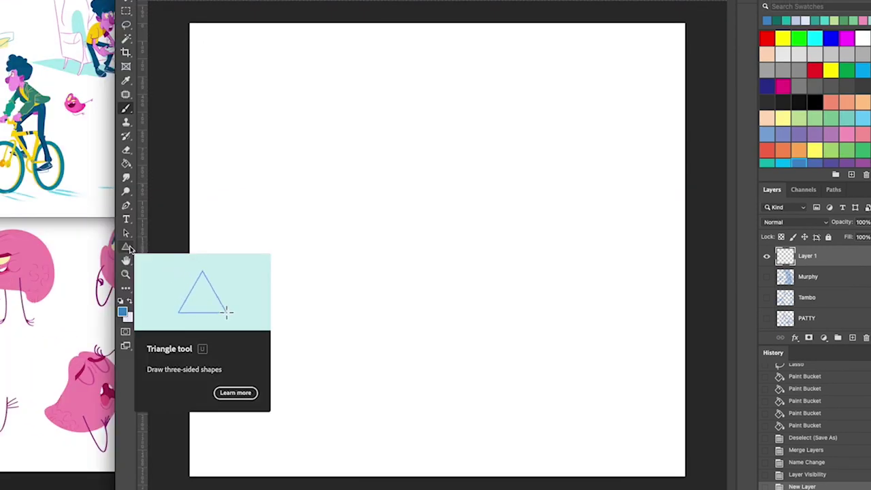
- Hand-letter #HORROR in the upper left of the blank canvas
left_click_drag(203, 48, 216, 65)
mouse_move(223, 49)
left_mouse_down()
mouse_move(241, 68)
mouse_move(246, 62)
left_mouse_up()
left_click_drag(258, 49, 272, 66)
left_click_drag(275, 49, 289, 65)
left_click_drag(297, 51, 293, 61)
left_click_drag(301, 48, 311, 64)
- On a new layer, rough in the slanted left side and lower edges of a large tilted mirror frame
left_click(850, 337)
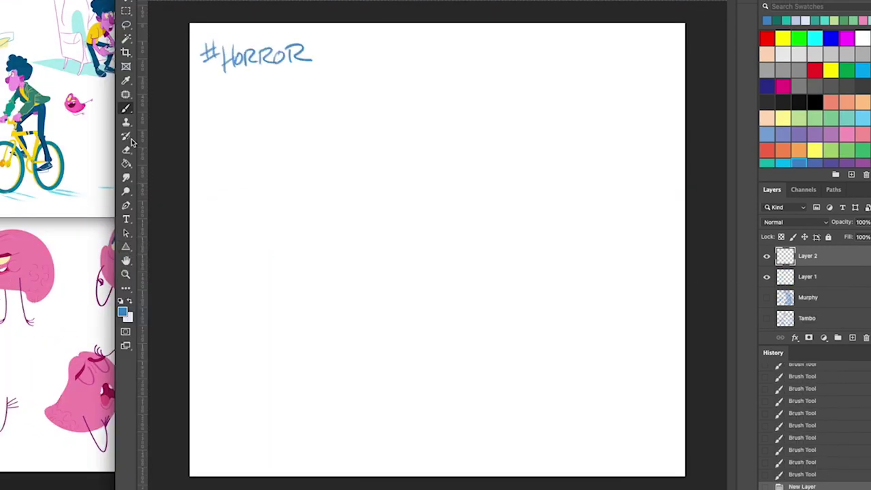
mouse_move(200, 31)
left_mouse_down()
mouse_move(272, 389)
mouse_move(301, 408)
left_mouse_up()
left_click_drag(467, 467, 670, 412)
left_click_drag(330, 431, 684, 355)
left_click_drag(409, 476, 683, 412)
left_click_drag(453, 475, 684, 428)
left_click_drag(212, 104, 297, 450)
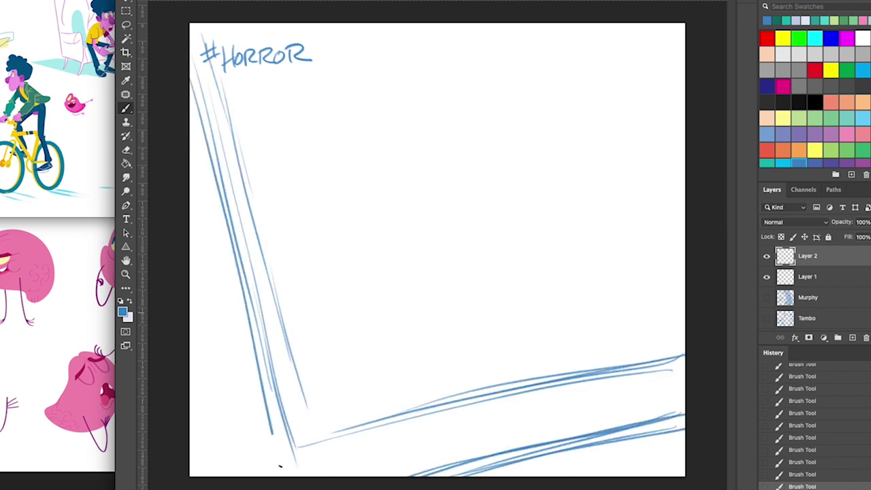
- Draw the mirror frame's inner lower edge, right side and mitred bottom-left corner
left_click_drag(191, 79, 282, 475)
left_click_drag(308, 408, 685, 331)
left_click_drag(612, 26, 678, 360)
left_click_drag(654, 25, 680, 150)
left_click_drag(309, 408, 295, 446)
mouse_move(300, 446)
left_mouse_down()
mouse_move(664, 369)
mouse_move(253, 478)
left_mouse_up()
left_click_drag(289, 407, 272, 465)
left_click_drag(672, 328, 305, 417)
- Add wavy diagonal reflection streaks across the mirror glass
left_click_drag(537, 199, 395, 328)
left_click_drag(608, 83, 525, 153)
left_click_drag(410, 153, 280, 267)
left_click_drag(474, 62, 392, 121)
left_click_drag(293, 101, 240, 143)
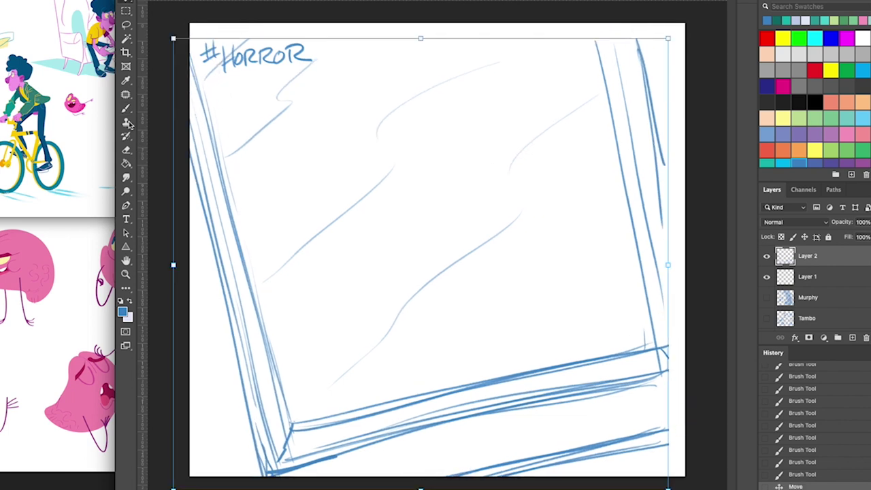
- Extend the frame's right side and lower corner, and reinforce its left and bottom edges and the ledge below
left_click(127, 109)
left_click_drag(614, 31, 641, 192)
left_click_drag(645, 83, 684, 293)
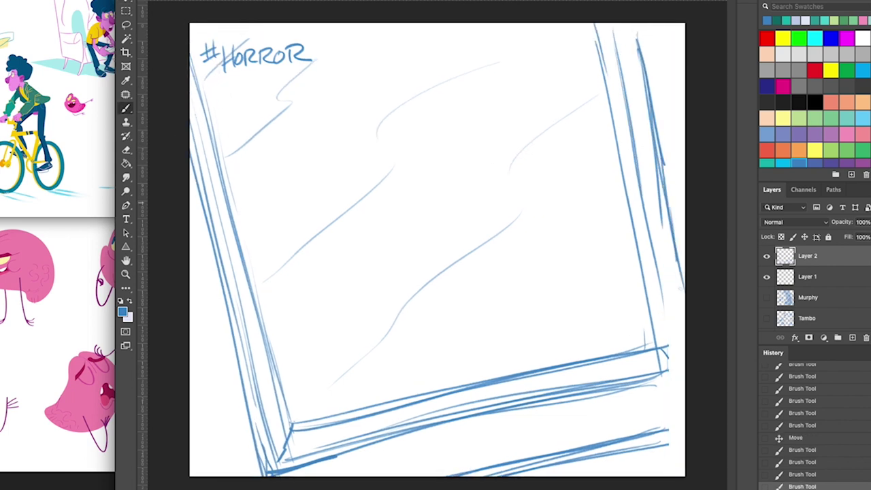
left_click_drag(658, 342, 685, 371)
left_click_drag(685, 354, 289, 442)
left_click_drag(193, 48, 282, 417)
left_click_drag(319, 455, 685, 368)
left_click_drag(566, 442, 680, 422)
- Sketch the sides and base of a drinking glass at the mirror's lower-left corner
mouse_move(352, 356)
left_mouse_down()
mouse_move(262, 379)
mouse_move(372, 470)
left_mouse_up()
left_click_drag(265, 381, 306, 463)
left_click_drag(317, 463, 376, 473)
- Draw a toothbrush leaning in the glass, with a long handle and a bristled head
mouse_move(212, 305)
left_mouse_down()
mouse_move(294, 381)
mouse_move(332, 452)
left_mouse_up()
left_click_drag(292, 373, 355, 452)
left_click_drag(273, 377, 338, 457)
left_click_drag(227, 280, 217, 296)
left_click_drag(220, 300, 234, 315)
left_click_drag(226, 280, 254, 309)
left_click_drag(255, 314, 242, 325)
left_click_drag(214, 291, 233, 309)
left_click_drag(206, 297, 221, 314)
- Add a curved highlight inside the glass and reinforce its rim and right side
left_click_drag(347, 373, 323, 453)
left_click_drag(360, 367, 352, 417)
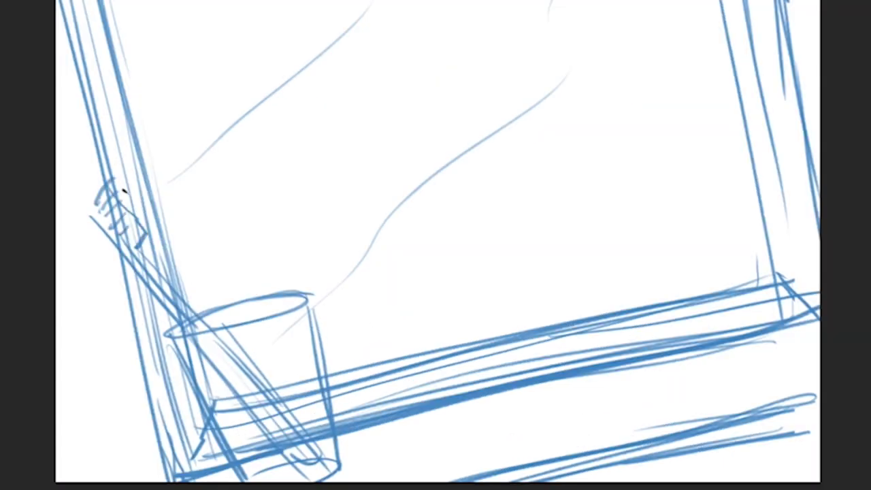
left_click_drag(307, 299, 185, 331)
left_click_drag(310, 304, 339, 475)
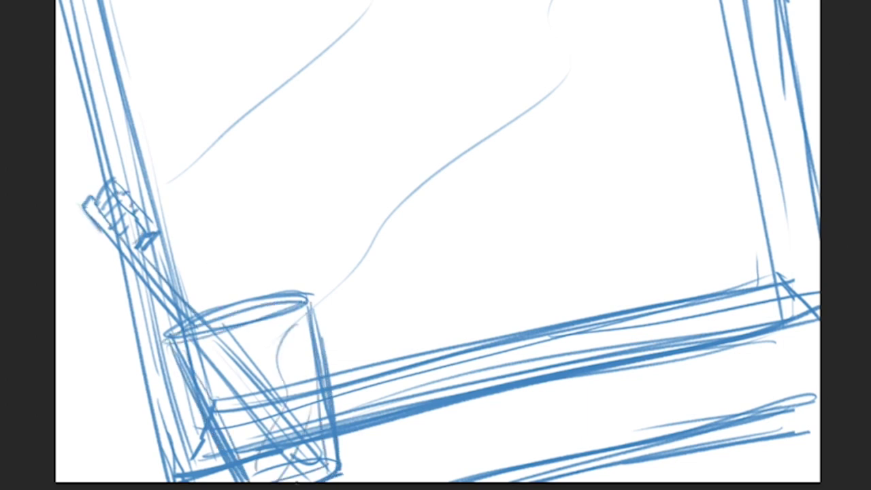
- Sketch a squeezed toothpaste tube with a ridged cap lying on the ledge below the mirror
left_click_drag(451, 441, 469, 427)
mouse_move(440, 429)
left_mouse_down()
mouse_move(442, 449)
mouse_move(473, 441)
left_mouse_up()
left_click_drag(470, 425, 451, 421)
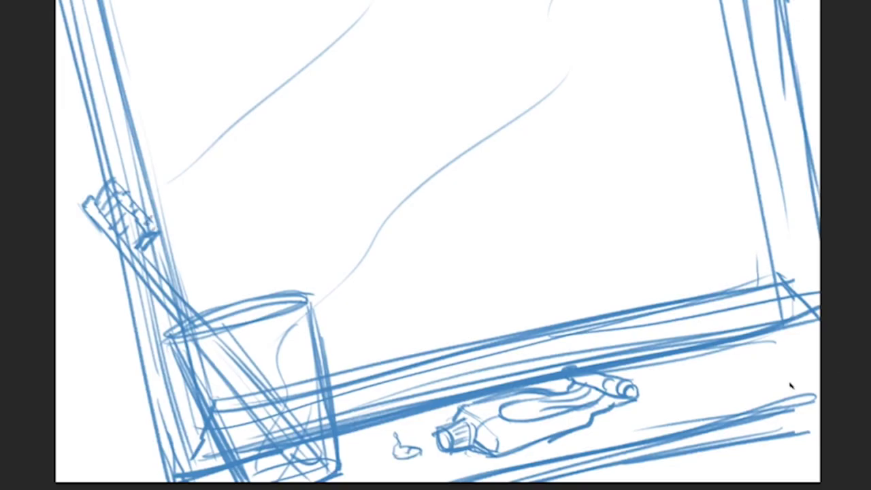
- Sketch a lidded jar with a scribbled label on the ledge at the mirror's lower-right corner
mouse_move(799, 262)
left_mouse_down()
mouse_move(715, 281)
mouse_move(809, 269)
left_mouse_up()
mouse_move(719, 293)
left_mouse_down()
mouse_move(812, 293)
mouse_move(748, 381)
left_mouse_up()
left_click_drag(748, 382, 814, 372)
left_click_drag(807, 288, 814, 374)
left_click_drag(754, 310, 794, 365)
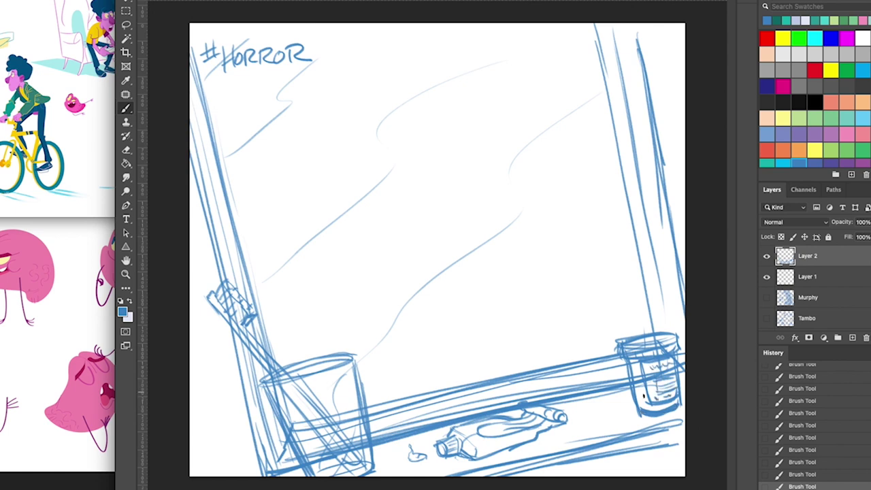
- Reinforce the drinking glass outline and erase the frame lines overlapping the glass and the toothpaste tube
left_click_drag(354, 363, 367, 446)
left_click_drag(268, 389, 281, 419)
key("e")
left_click_drag(358, 363, 373, 468)
mouse_move(370, 411)
left_mouse_down()
mouse_move(375, 472)
mouse_move(465, 388)
left_mouse_up()
key("b")
key("e")
mouse_move(522, 403)
left_mouse_down()
mouse_move(538, 409)
mouse_move(524, 411)
left_mouse_up()
key("b")
- Add a new layer for the characters, and enlarge and slightly rotate the mirror sketch on Layer 2
left_click(767, 277)
left_click(767, 277)
left_click(852, 338)
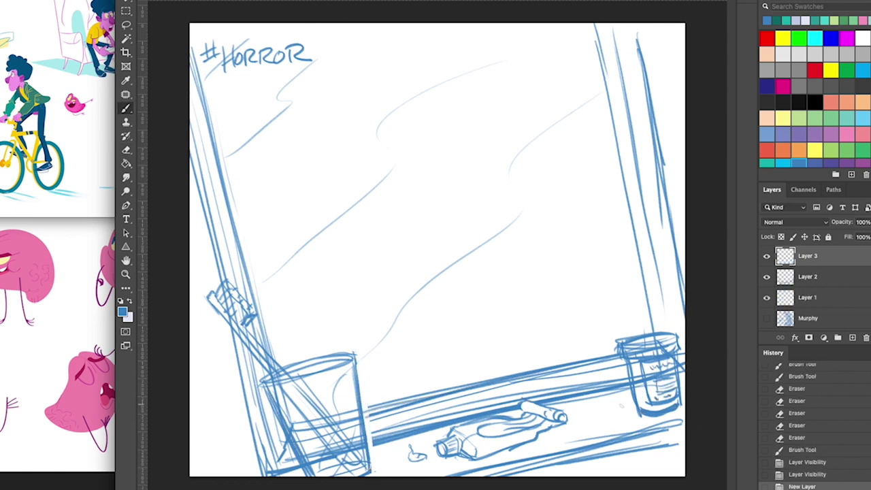
left_click(818, 276)
key("v")
left_click_drag(173, 25, 151, 4)
left_click_drag(668, 74, 674, 83)
key("Return")
left_click(816, 257)
- Rough in a man's head and large eye shapes in the left half of the mirror
left_click_drag(366, 196, 301, 168)
left_click_drag(401, 174, 404, 261)
left_click_drag(315, 235, 370, 246)
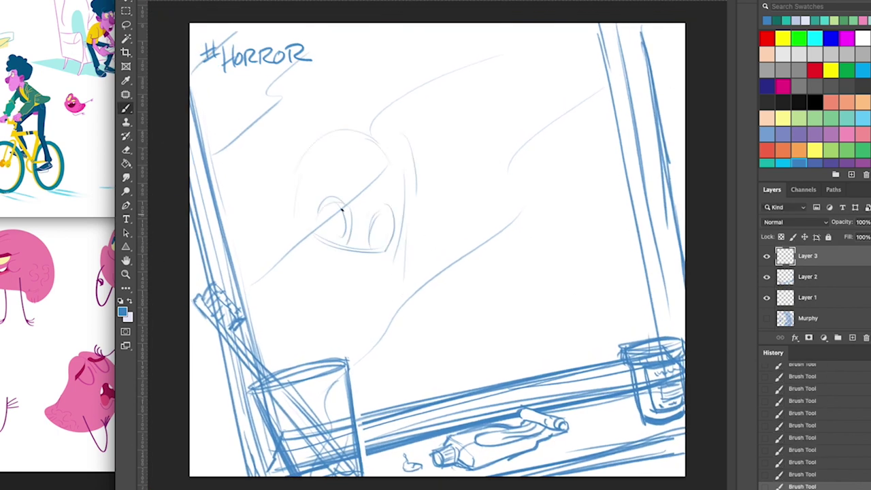
left_click_drag(338, 262, 374, 248)
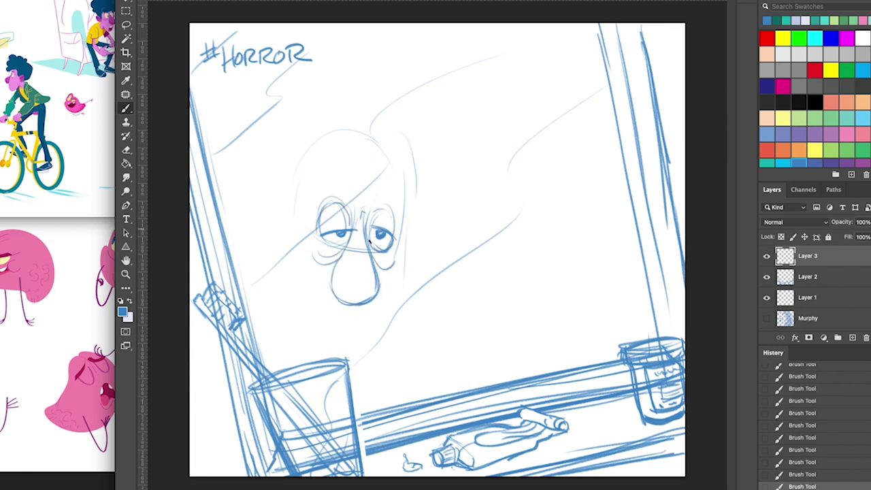
- Refine the man's droopy half-closed eyes and bulbous nose, and add thick eyebrows and a long jaw outline
key("e")
mouse_move(372, 240)
left_mouse_down()
mouse_move(400, 240)
mouse_move(394, 230)
left_mouse_up()
left_click_drag(319, 230, 352, 230)
key("b")
left_click_drag(336, 291, 346, 301)
left_click_drag(367, 243, 381, 298)
left_click_drag(382, 301, 340, 296)
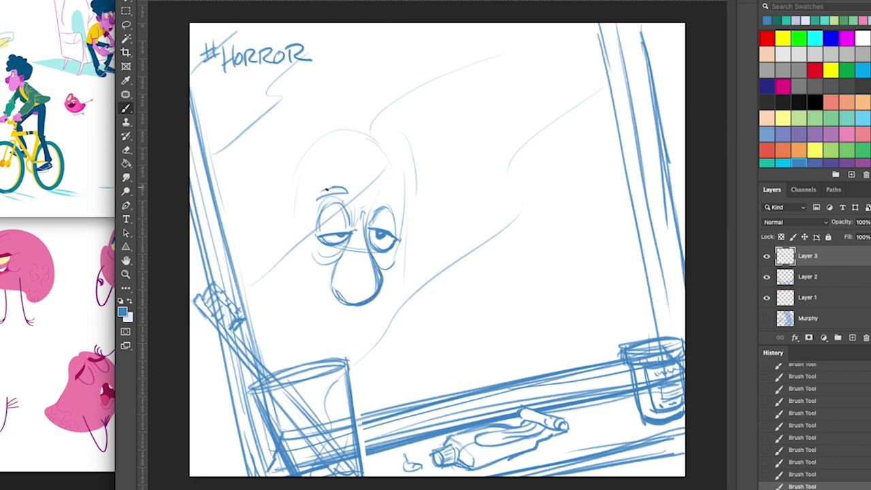
left_click_drag(382, 183, 403, 187)
left_click_drag(407, 161, 367, 403)
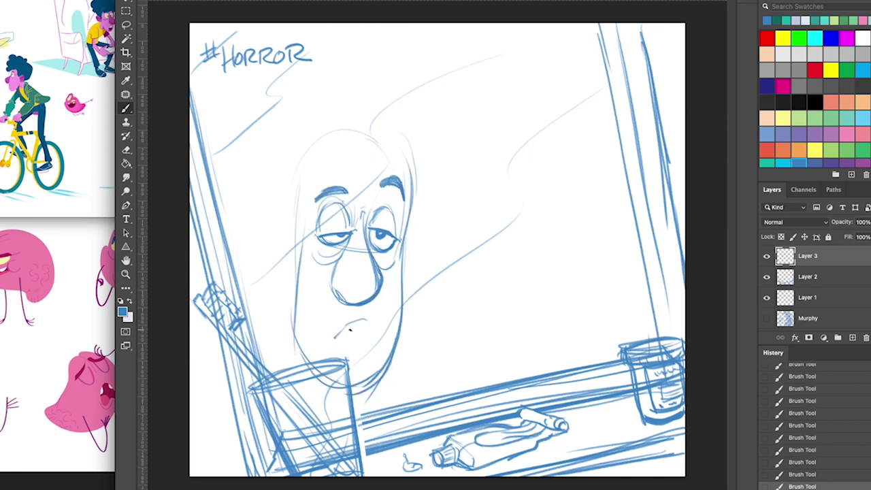
- Draw large round glasses with a nose bridge and side hinges over the man's eyes
mouse_move(353, 216)
left_mouse_down()
mouse_move(315, 291)
mouse_move(385, 267)
mouse_move(379, 261)
left_mouse_up()
mouse_move(354, 214)
left_mouse_down()
mouse_move(274, 243)
mouse_move(330, 286)
left_mouse_up()
left_click_drag(440, 191, 441, 196)
left_click_drag(412, 204, 439, 195)
left_click_drag(266, 245, 266, 251)
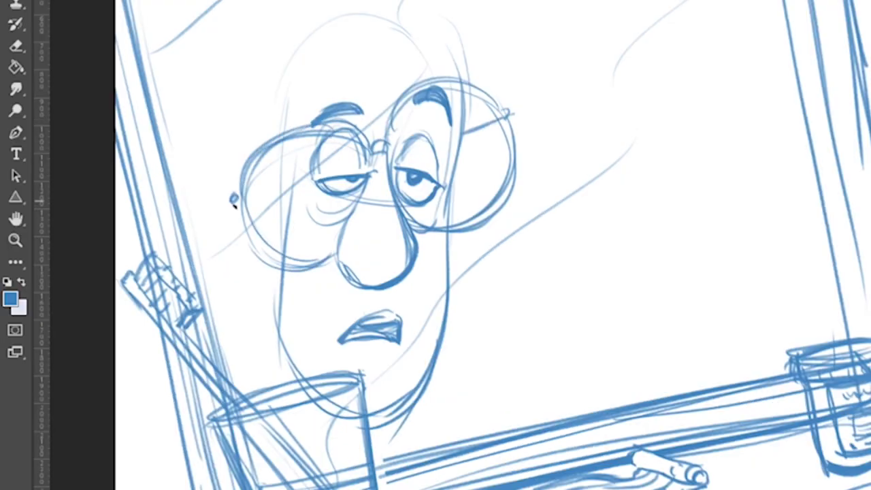
- Sketch the man's two ears as seen through the outer parts of his glasses
left_click_drag(458, 187, 452, 260)
left_click_drag(460, 222, 485, 213)
left_click_drag(293, 189, 280, 253)
left_click_drag(264, 186, 288, 225)
- Outline a huge mass of messy curly hair above the man's forehead
left_click_drag(325, 62, 449, 52)
left_click_drag(474, 75, 576, 1)
left_click_drag(440, 61, 496, 47)
left_click_drag(456, 158, 505, 164)
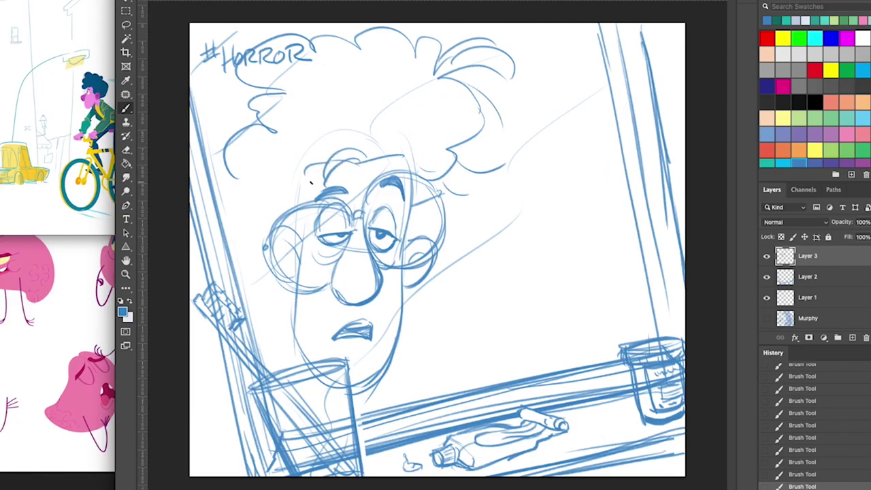
- Draw the man's sideburns, forehead curls and loose strands at the lower edges of his hair
left_click_drag(311, 165, 307, 215)
left_click_drag(411, 155, 414, 208)
left_click_drag(413, 183, 402, 254)
left_click_drag(371, 165, 351, 197)
left_click_drag(379, 155, 387, 182)
left_click_drag(429, 181, 404, 250)
left_click_drag(430, 182, 473, 190)
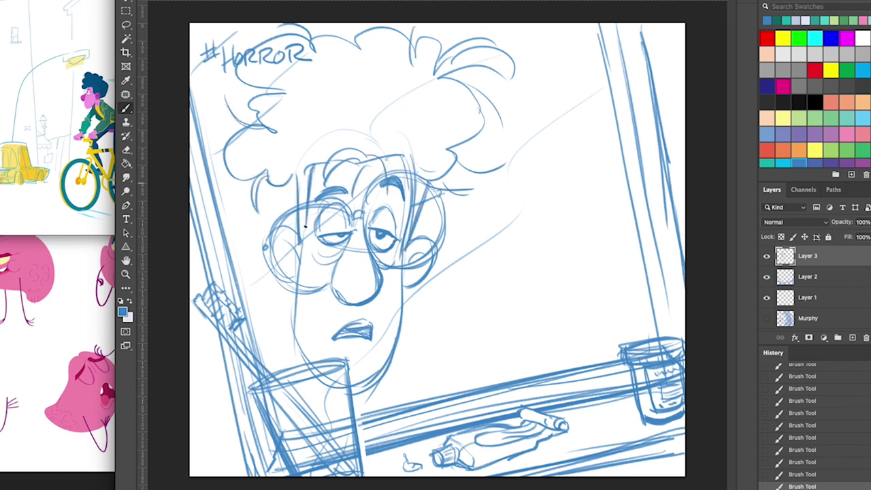
- Reinforce the sides and rounded chin of the man's face and add a line inside his ear
left_click_drag(308, 198, 300, 243)
left_click_drag(297, 253, 346, 386)
left_click_drag(403, 271, 351, 391)
left_click_drag(274, 254, 300, 253)
- Erase the stray lines around the man's nose and redraw its contour with a heavier outline
mouse_move(351, 222)
left_mouse_down()
mouse_move(369, 206)
mouse_move(368, 311)
left_mouse_up()
key("e")
mouse_move(371, 244)
left_mouse_down()
mouse_move(337, 300)
mouse_move(383, 298)
left_mouse_up()
mouse_move(367, 252)
left_mouse_down()
mouse_move(371, 296)
mouse_move(335, 294)
mouse_move(346, 306)
left_mouse_up()
key("b")
left_click_drag(375, 253, 361, 313)
left_click_drag(366, 236, 382, 261)
- Sketch the man's neck and shoulders below his chin
left_click_drag(384, 367, 370, 411)
mouse_move(385, 398)
left_mouse_down()
mouse_move(422, 387)
mouse_move(427, 395)
left_mouse_up()
mouse_move(328, 384)
left_mouse_down()
mouse_move(320, 420)
mouse_move(300, 409)
left_mouse_up()
left_click_drag(318, 389, 264, 418)
- Move the man's sketch upward within the mirror
key("super+t")
left_click_drag(479, 275, 487, 236)
key("Return")
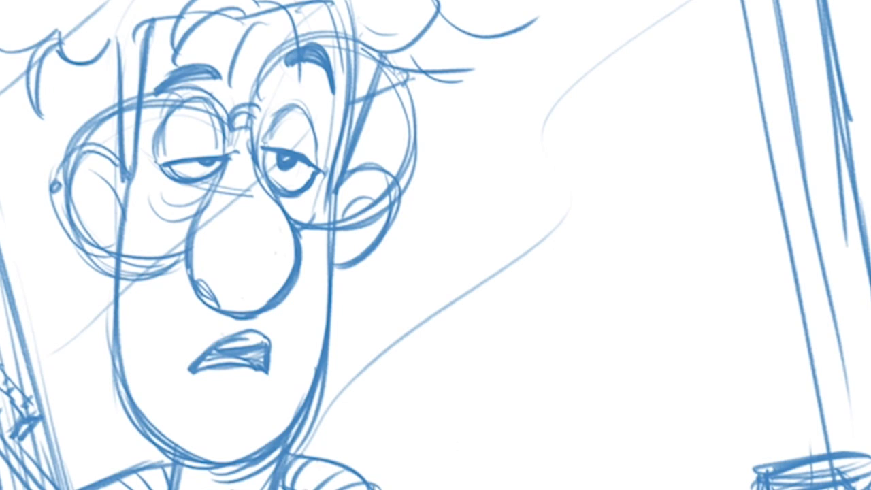
- Add diagonal reflections to the lenses and a drool drop at the mouth, and nudge the man slightly left
left_click_drag(237, 131, 226, 178)
left_click_drag(327, 72, 266, 143)
left_click_drag(172, 124, 105, 198)
left_click_drag(107, 223, 92, 245)
left_click_drag(407, 75, 324, 223)
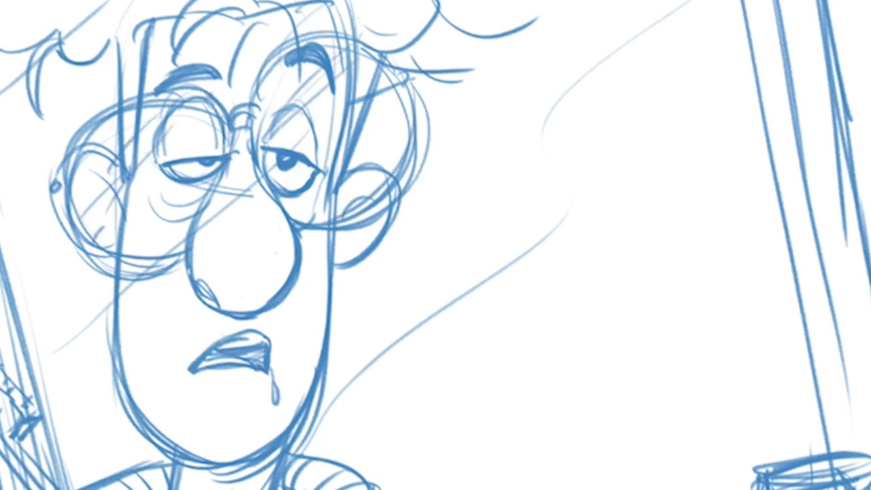
left_click_drag(341, 88, 325, 91)
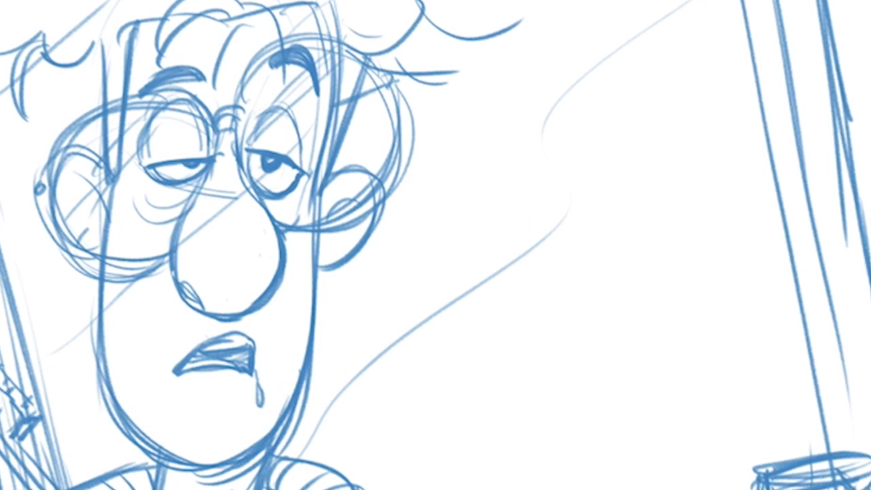
- Rough in the rounded, tilted body of a brain character beside the man's head
left_click_drag(544, 139, 663, 259)
left_click_drag(476, 190, 709, 35)
left_click_drag(725, 64, 602, 354)
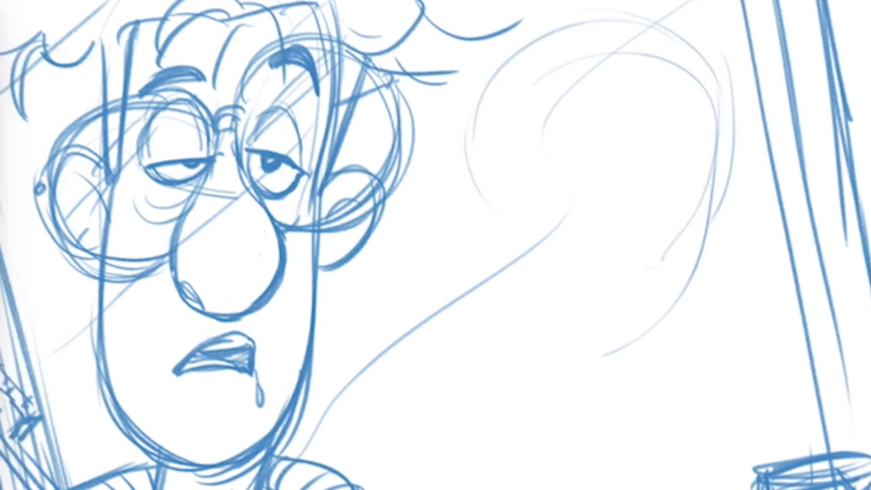
mouse_move(721, 139)
left_mouse_down()
mouse_move(562, 406)
mouse_move(682, 183)
mouse_move(703, 51)
mouse_move(638, 26)
mouse_move(710, 86)
mouse_move(721, 7)
mouse_move(674, 32)
mouse_move(632, 20)
mouse_move(506, 238)
left_mouse_up()
- Draw the brain character's huge oval eyes, raised eyebrows and wide-open screaming mouth
mouse_move(507, 147)
left_mouse_down()
mouse_move(615, 216)
mouse_move(599, 280)
left_mouse_up()
mouse_move(580, 278)
left_mouse_down()
mouse_move(500, 218)
mouse_move(599, 290)
left_mouse_up()
left_click_drag(515, 175, 480, 222)
left_click_drag(558, 183, 598, 194)
left_click_drag(505, 148, 530, 191)
key("e")
key("b")
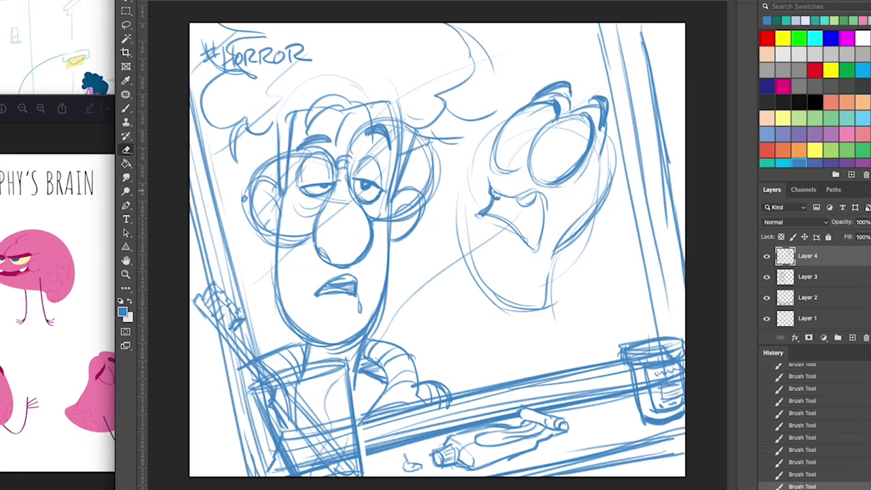
- Add tiny pupils and a shaded mouth interior to the brain character, and strengthen its body outline
mouse_move(512, 150)
left_mouse_down()
mouse_move(543, 167)
mouse_move(543, 249)
left_mouse_up()
left_click_drag(501, 216, 529, 209)
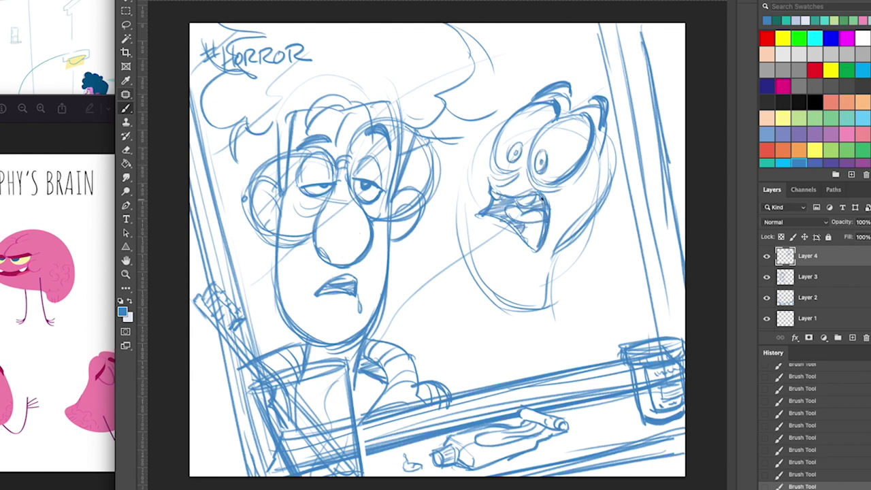
left_click_drag(611, 141, 571, 233)
mouse_move(491, 142)
left_mouse_down()
mouse_move(475, 272)
mouse_move(579, 230)
mouse_move(556, 258)
left_mouse_up()
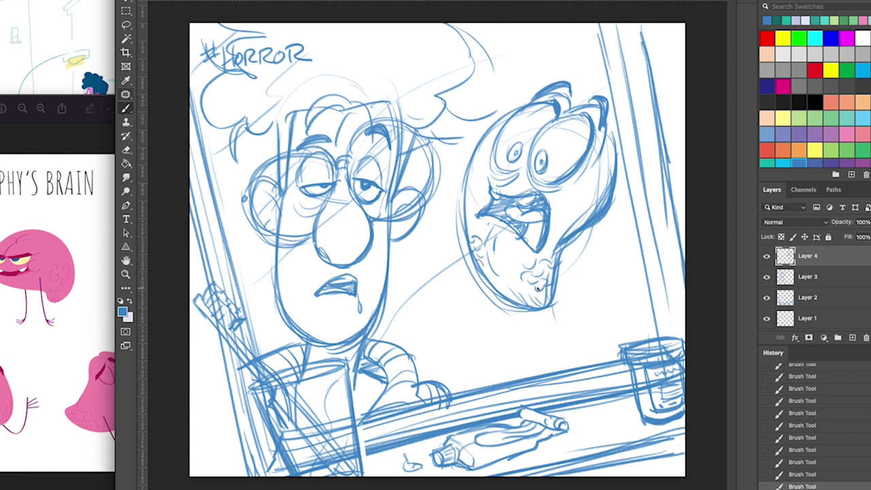
- Redraw the brain character's back edge with a fuller curve and erase the old heavy contour
left_click_drag(618, 131, 560, 250)
key("e")
left_click_drag(611, 169, 559, 242)
left_click_drag(608, 183, 570, 228)
left_click_drag(613, 161, 591, 205)
key("b")
- Draw the brain character's hands clutching its face, with thin bent arms
mouse_move(455, 200)
left_mouse_down()
mouse_move(477, 205)
mouse_move(456, 209)
left_mouse_up()
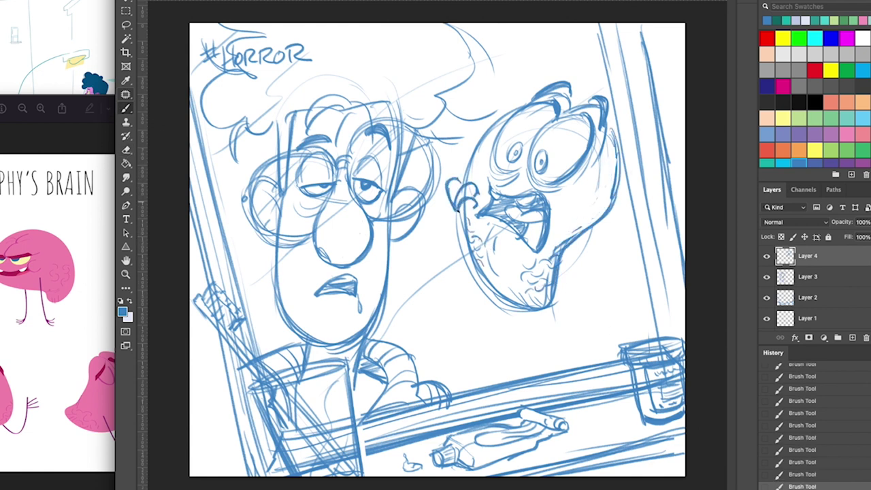
left_click_drag(449, 252, 429, 238)
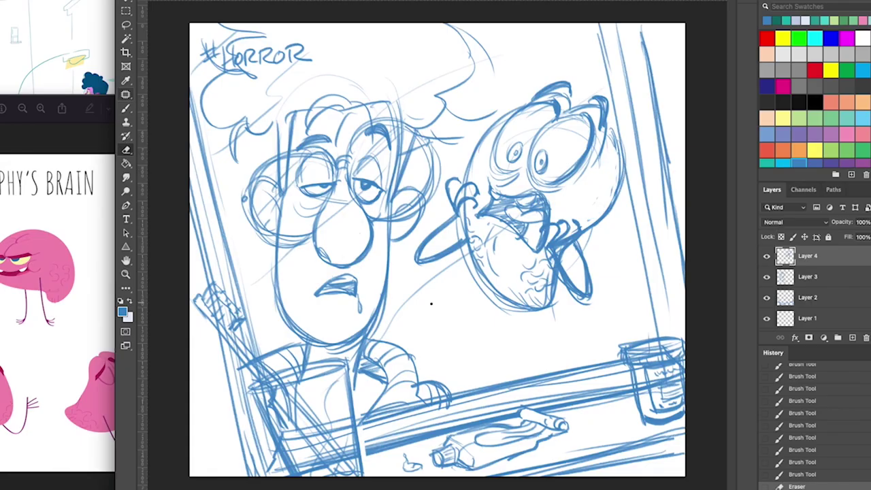
left_click(126, 151)
- Squash the brain character slightly in height, tilt it counterclockwise and move it a little lower
left_click(126, 25)
key("super+t")
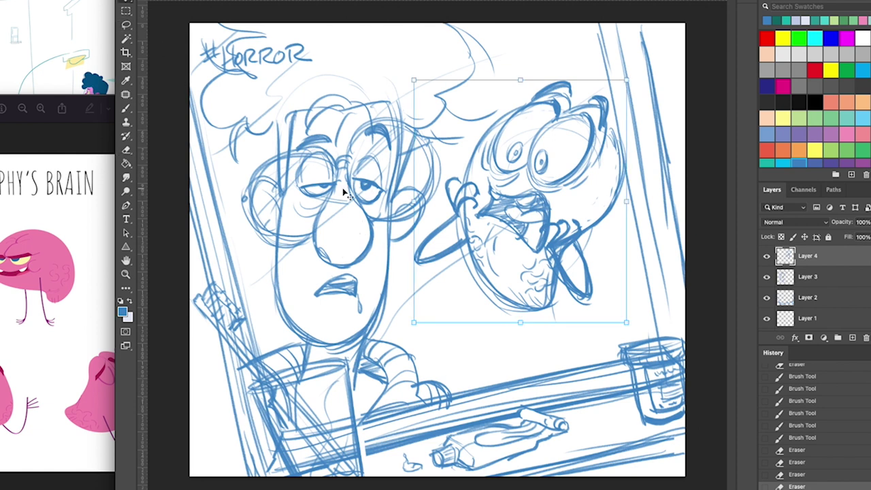
left_click_drag(520, 321, 520, 311)
left_click_drag(639, 91, 632, 74)
mouse_move(599, 121)
left_mouse_down()
mouse_move(578, 140)
mouse_move(628, 268)
left_mouse_up()
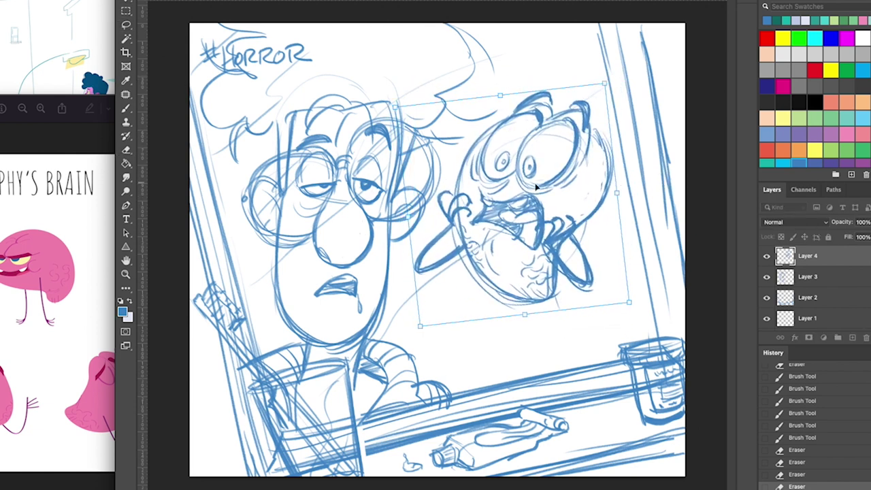
left_click_drag(545, 177, 539, 199)
key("Return")
- Add short curved motion lines around the brain character to suggest trembling
key("b")
left_click_drag(508, 110, 533, 93)
left_click_drag(518, 113, 543, 104)
left_click_drag(620, 208, 598, 247)
left_click_drag(627, 230, 615, 249)
- Move the #HORROR title to the space above the brain character and tilt it slightly
left_click(807, 318)
mouse_move(290, 61)
left_mouse_down()
mouse_move(602, 361)
mouse_move(571, 56)
left_mouse_up()
key("super+t")
key("Return")
- Draw wavy mirror reflection lines on Layer 2 below the brain character
left_click(807, 297)
key("b")
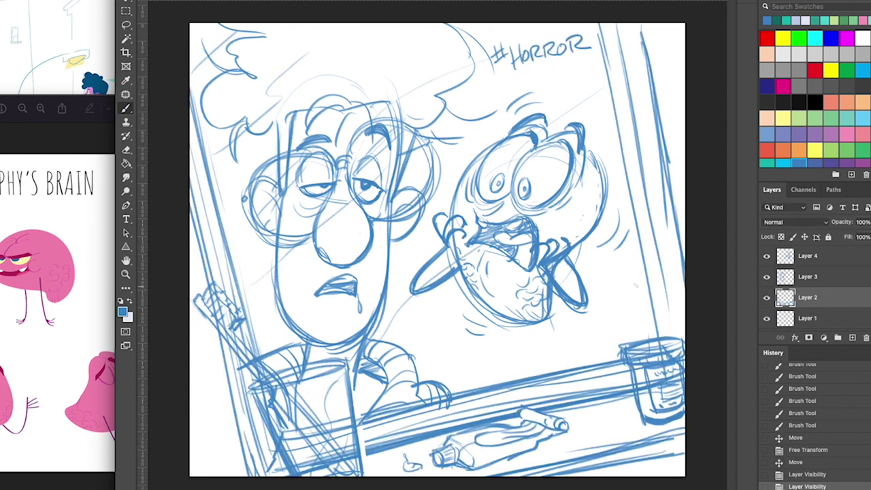
left_click_drag(637, 277, 546, 373)
left_click_drag(567, 331, 499, 377)
left_click_drag(506, 357, 456, 392)
- Check the title layer's visibility, merge the scene's layers and name the merged layer Brain
left_click(767, 318)
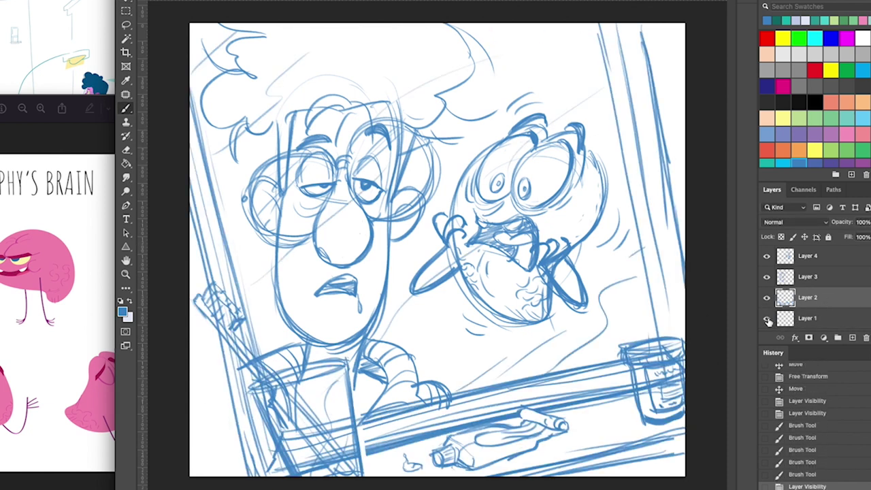
left_click(767, 318)
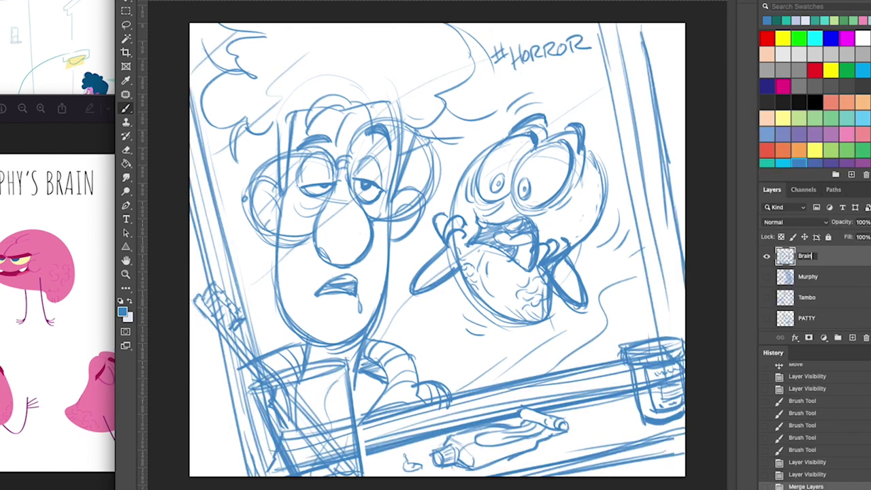
key("Return")
- Select the man's curly hair area and fill it with solid blue
key("l")
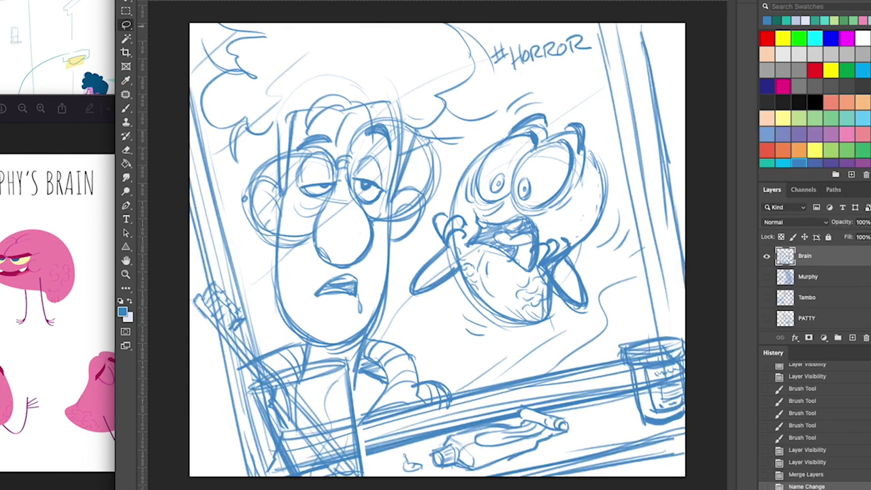
mouse_move(359, 107)
left_mouse_down()
mouse_move(274, 129)
mouse_move(221, 26)
left_mouse_up()
key("g")
left_click(353, 65)
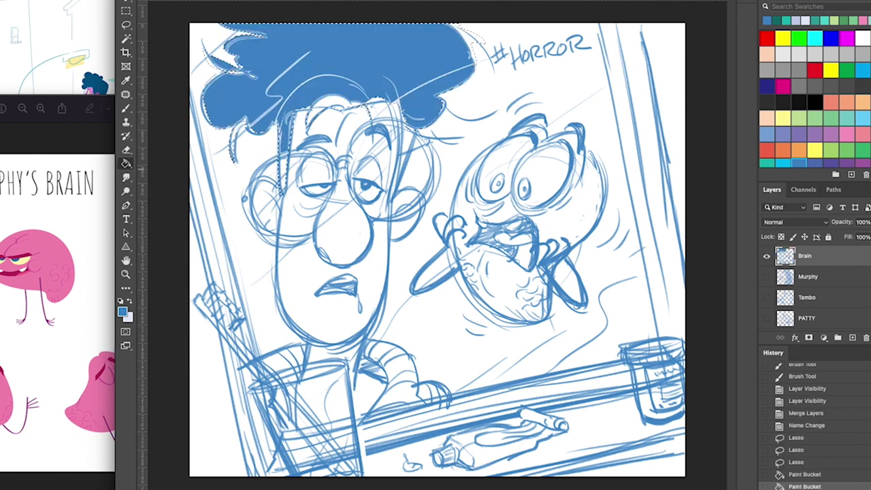
- Clear the selection and paint the man's sideburns solid to match his hair
key("super+d")
key("b")
left_click_drag(410, 130, 401, 174)
left_click_drag(286, 124, 281, 187)
- Start a blank layer with Brain hidden and place the JuJu_Lineup_V3.png reference beside the canvas
key("ctrl+shift+alt+n")
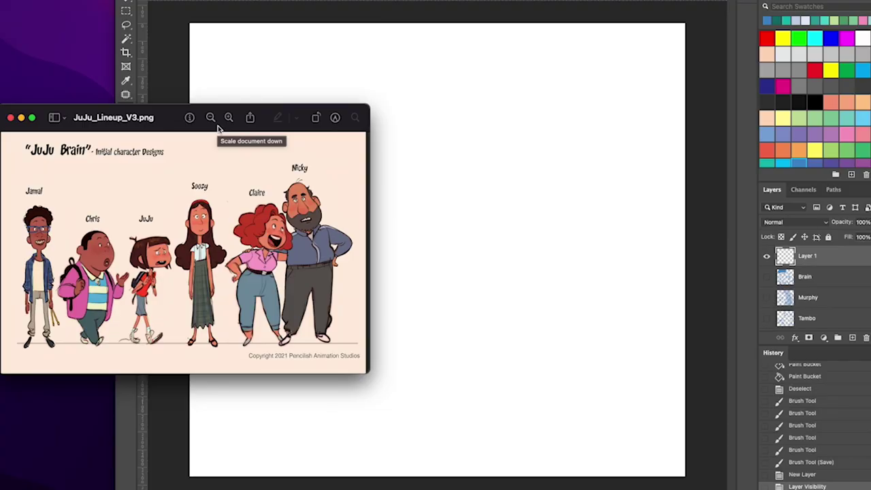
left_click_drag(296, 109, 161, 85)
left_click(418, 217)
- Handwrite the title #SUNRISE in the canvas's upper-left corner
left_click_drag(217, 43, 213, 62)
left_click_drag(243, 42, 230, 61)
left_click_drag(246, 47, 257, 47)
left_click_drag(259, 60, 271, 46)
left_click_drag(277, 47, 284, 60)
mouse_move(305, 44)
left_mouse_down()
mouse_move(295, 60)
mouse_move(323, 62)
left_mouse_up()
- Add a new layer and rough in a girl's round head facing right, with a fringe and facial profile
left_click(852, 338)
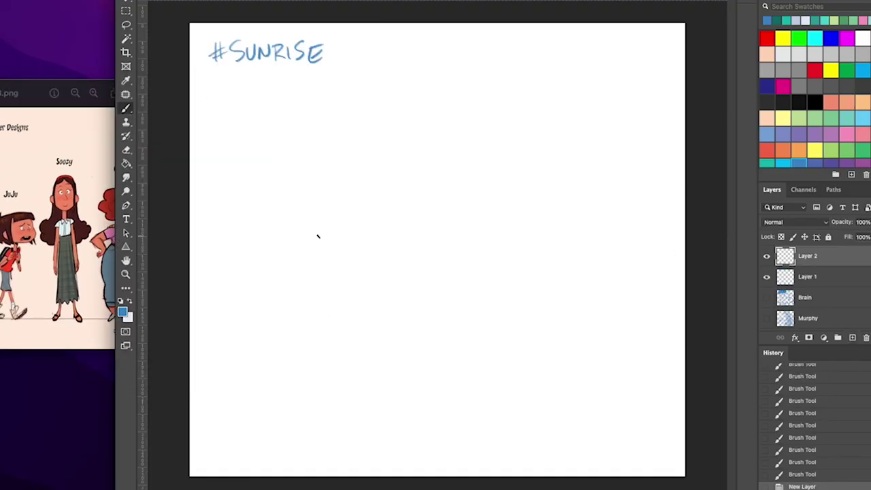
left_click_drag(250, 217, 314, 203)
left_click_drag(316, 202, 372, 278)
left_click_drag(360, 219, 316, 205)
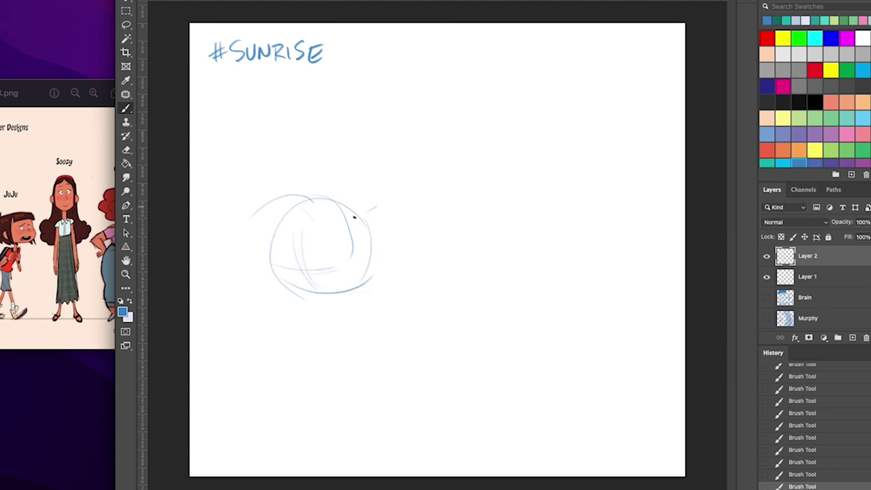
left_click_drag(375, 208, 275, 264)
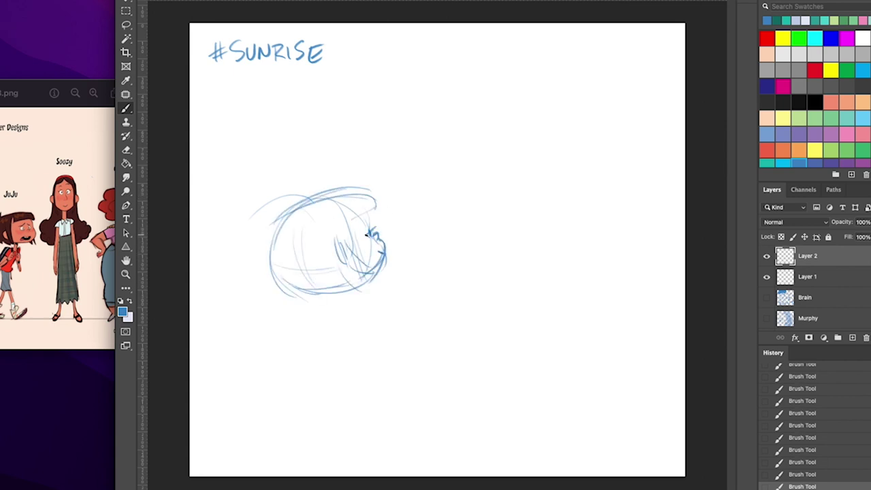
- Sketch the girl's arm stretched out behind her and the sides of her torso
left_click_drag(203, 294, 309, 285)
left_click_drag(310, 300, 324, 391)
left_click_drag(323, 313, 329, 356)
left_click_drag(354, 306, 376, 392)
- Draw a tied ponytail arching from the back of the girl's head, with a curl on its outer edge
left_click_drag(297, 182, 240, 193)
left_click_drag(236, 197, 249, 260)
left_click_drag(232, 230, 239, 257)
left_click_drag(280, 190, 299, 206)
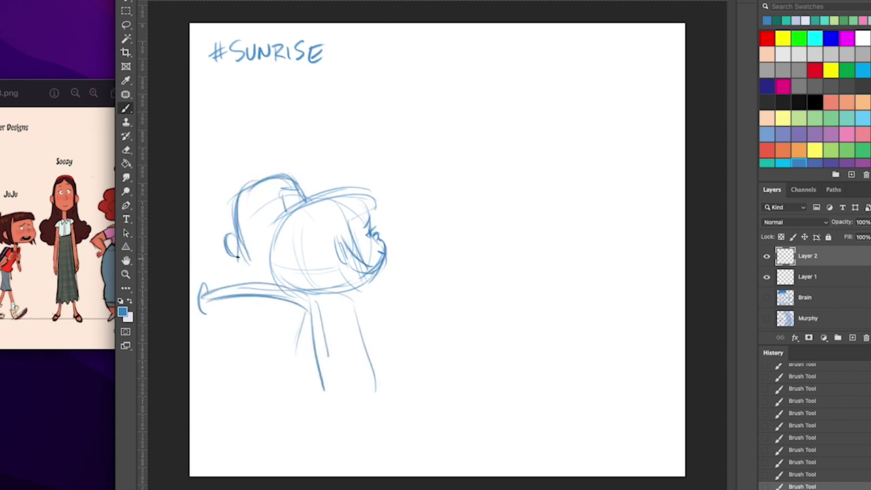
- Rough in the girl's near sleeve, lower torso and forward-stretched legs, with a companion's hand resting on her shoulder
left_click_drag(356, 307, 419, 340)
left_click_drag(417, 350, 364, 353)
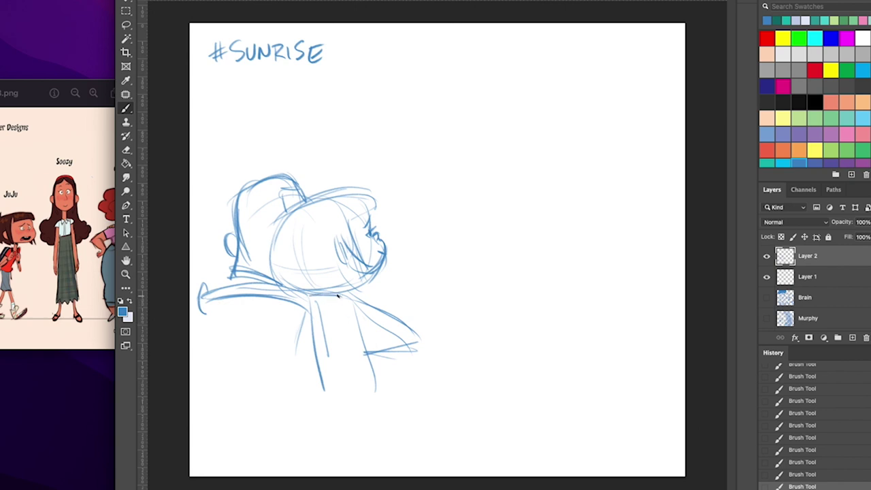
left_click_drag(271, 310, 314, 320)
mouse_move(322, 313)
left_mouse_down()
mouse_move(311, 394)
mouse_move(398, 429)
left_mouse_up()
mouse_move(394, 428)
left_mouse_down()
mouse_move(420, 396)
mouse_move(461, 384)
left_mouse_up()
- Draw the girl's arm reaching forward with an open hand, and cut the old sleeve and torso lines beneath it
left_click_drag(340, 304, 460, 247)
mouse_move(465, 233)
left_mouse_down()
mouse_move(479, 212)
mouse_move(369, 284)
left_mouse_up()
key("l")
left_click_drag(355, 298, 364, 374)
key("super+x")
- Erase the girl's nose area and redraw her nose, mouth and chin in profile
key("e")
mouse_move(386, 246)
left_mouse_down()
mouse_move(381, 267)
mouse_move(385, 246)
left_mouse_up()
key("b")
left_click_drag(386, 247, 378, 247)
left_click_drag(376, 246, 382, 251)
left_click_drag(382, 251, 385, 263)
left_click_drag(385, 262, 380, 270)
left_click_drag(381, 269, 373, 275)
left_click_drag(378, 237, 385, 246)
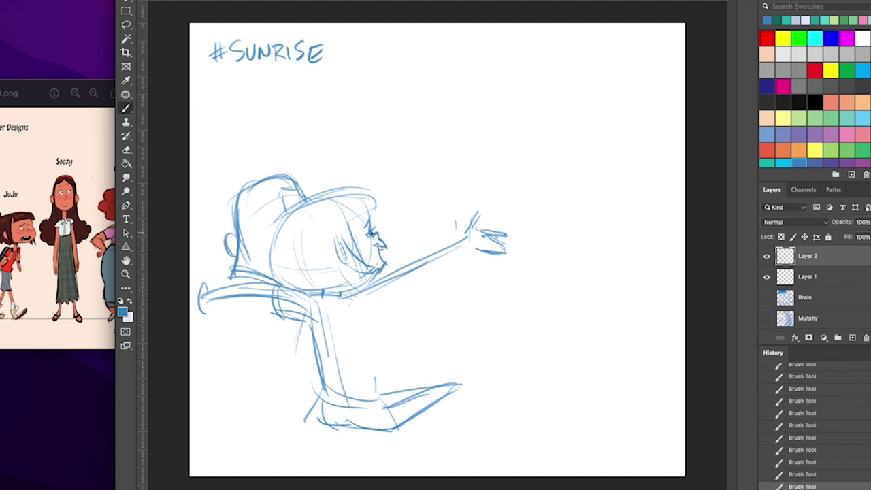
- Sketch the companion's rounded back and waistline behind the girl, and firm up the girl's torso and hem
left_click_drag(350, 315, 470, 244)
left_click_drag(236, 272, 196, 390)
left_click_drag(310, 326, 303, 367)
mouse_move(196, 381)
left_mouse_down()
mouse_move(313, 413)
mouse_move(292, 385)
left_mouse_up()
left_click_drag(198, 408, 299, 413)
left_click_drag(359, 309, 371, 388)
left_click_drag(320, 310, 325, 399)
left_click_drag(328, 393, 379, 400)
left_click_drag(327, 310, 335, 386)
left_click_drag(325, 293, 351, 291)
- Erase the loose end at the companion's shoulder and define the cap's outline and strap opening, ear and hairline
key("e")
left_click_drag(198, 294, 199, 314)
key("b")
left_click_drag(239, 233, 247, 258)
left_click_drag(246, 257, 267, 259)
left_click_drag(266, 260, 272, 247)
left_click_drag(282, 190, 287, 212)
mouse_move(282, 190)
left_mouse_down()
mouse_move(296, 188)
mouse_move(304, 202)
left_mouse_up()
mouse_move(294, 177)
left_mouse_down()
mouse_move(308, 201)
mouse_move(242, 240)
mouse_move(235, 256)
left_mouse_up()
left_click_drag(241, 248, 236, 270)
- Lighten the rough lines around the cap and ear, then redraw the companion's ear, neck and collar
key("e")
left_click_drag(232, 230, 252, 183)
left_click_drag(239, 199, 274, 178)
mouse_move(243, 239)
left_mouse_down()
mouse_move(238, 271)
mouse_move(228, 250)
left_mouse_up()
key("b")
left_click_drag(236, 238, 238, 253)
left_click_drag(241, 253, 235, 273)
left_click_drag(244, 263, 267, 269)
mouse_move(239, 267)
left_mouse_down()
mouse_move(281, 285)
mouse_move(216, 290)
left_mouse_up()
- Strengthen the outline of the companion's back and shirt hem, adding folds along the side next to the girl
left_click_drag(203, 313, 193, 357)
mouse_move(196, 360)
left_mouse_down()
mouse_move(198, 400)
mouse_move(284, 391)
left_mouse_up()
left_click_drag(307, 323, 301, 360)
left_click_drag(308, 333, 298, 372)
left_click_drag(320, 379, 302, 392)
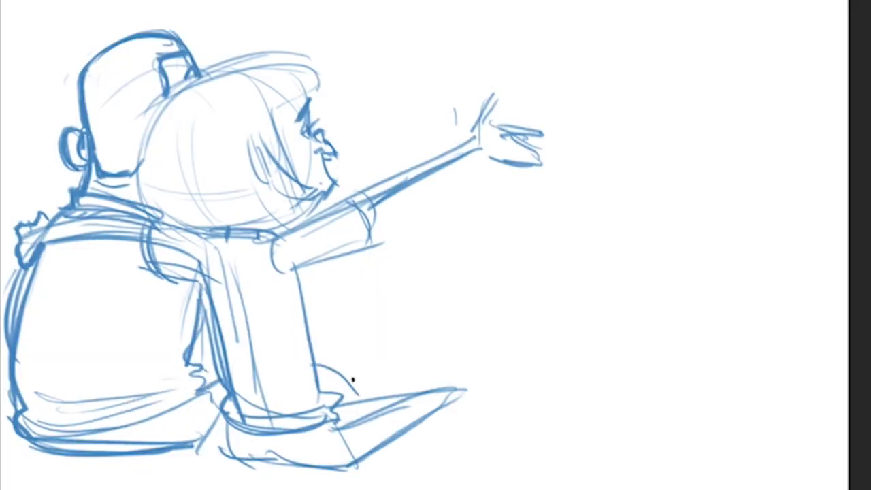
- Draw the far foot and lower leg showing behind the girl's outstretched leg
left_click_drag(357, 394, 387, 369)
left_click_drag(388, 370, 374, 403)
left_click_drag(356, 388, 347, 408)
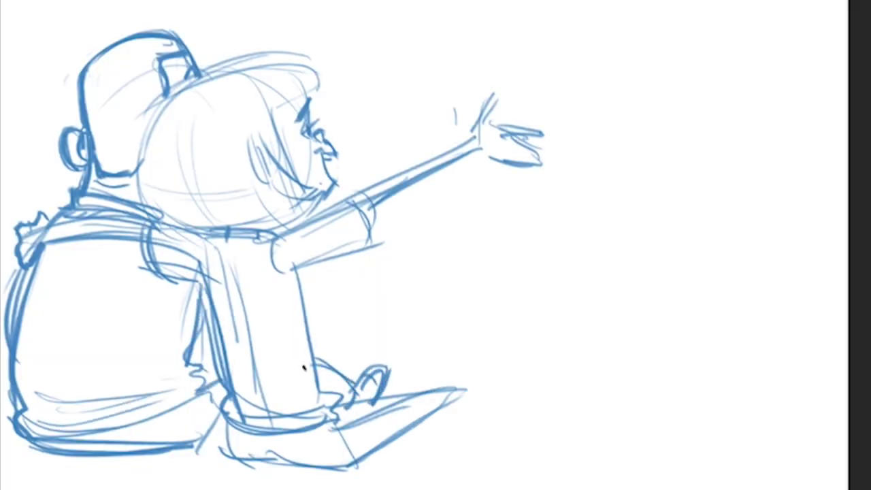
left_click_drag(315, 359, 355, 385)
- Add the seat contour and fabric folds along the lower part of the companion's shirt
left_click_drag(227, 426, 181, 449)
left_click_drag(27, 427, 210, 383)
left_click_drag(18, 372, 124, 385)
left_click_drag(186, 278, 222, 334)
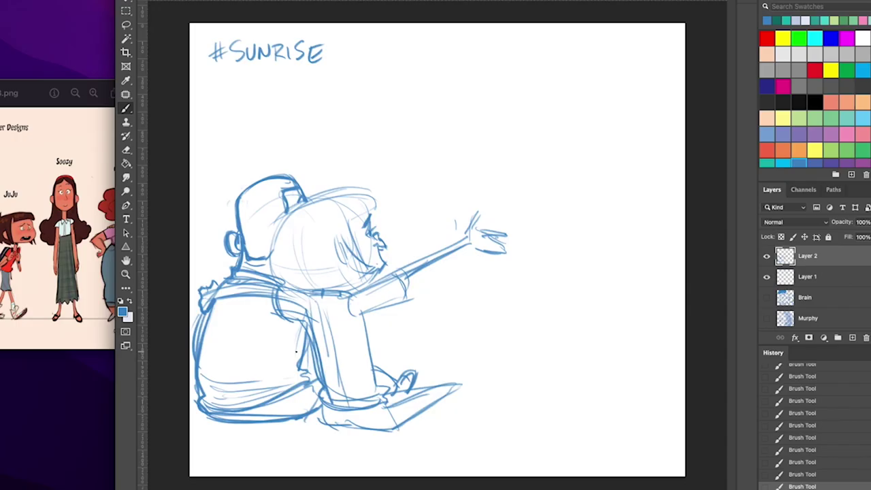
- Detail the girl's hair with a jagged highlight band, a defined fringe and strands beside the face
left_click_drag(289, 213, 341, 288)
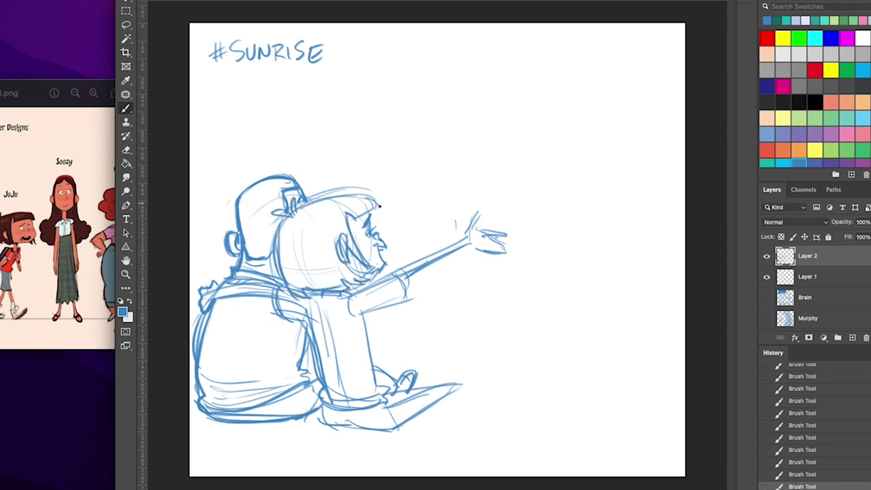
left_click_drag(284, 231, 366, 204)
left_click_drag(376, 263, 373, 267)
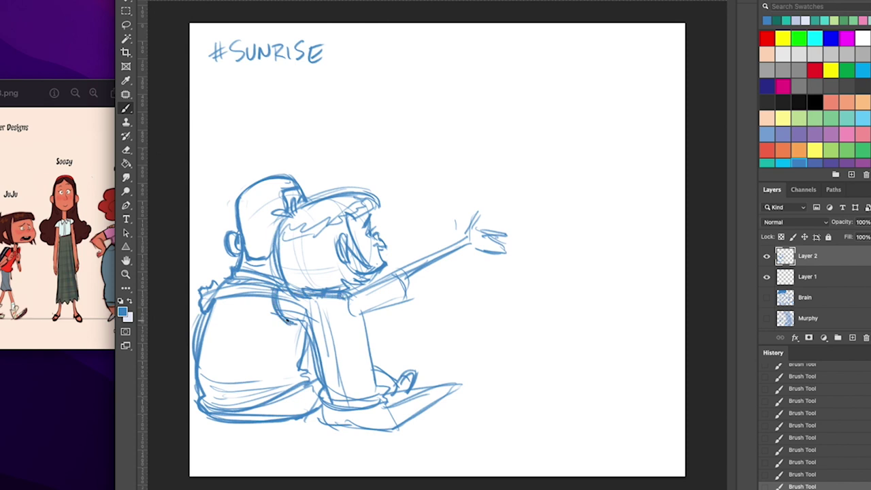
- Define the girl's short sleeve and cuff on the outstretched arm, erasing the overlapping arm lines
left_click_drag(352, 316, 402, 303)
left_click_drag(394, 272, 467, 247)
key("e")
mouse_move(468, 243)
left_mouse_down()
mouse_move(404, 274)
mouse_move(401, 302)
left_mouse_up()
key("b")
left_click_drag(394, 273, 404, 303)
- Refine the palm and fingers of the outstretched hand and erase the stray lines around the wrist
left_click_drag(467, 237, 479, 232)
left_click_drag(506, 235, 482, 238)
key("e")
left_click_drag(476, 240, 497, 232)
left_click_drag(478, 236, 473, 236)
left_click_drag(469, 236, 474, 220)
- Draw the girl's shoes with soles and toes over the rough leg shapes
key("b")
mouse_move(425, 419)
left_mouse_down()
mouse_move(415, 393)
mouse_move(375, 411)
left_mouse_up()
left_click_drag(427, 411, 325, 427)
left_click_drag(383, 416, 353, 428)
left_click_drag(324, 429, 318, 412)
mouse_move(401, 400)
left_mouse_down()
mouse_move(454, 383)
mouse_move(433, 389)
left_mouse_up()
- Erase the rough lines beside the girl's ear and redraw the hair strands framing her face
key("e")
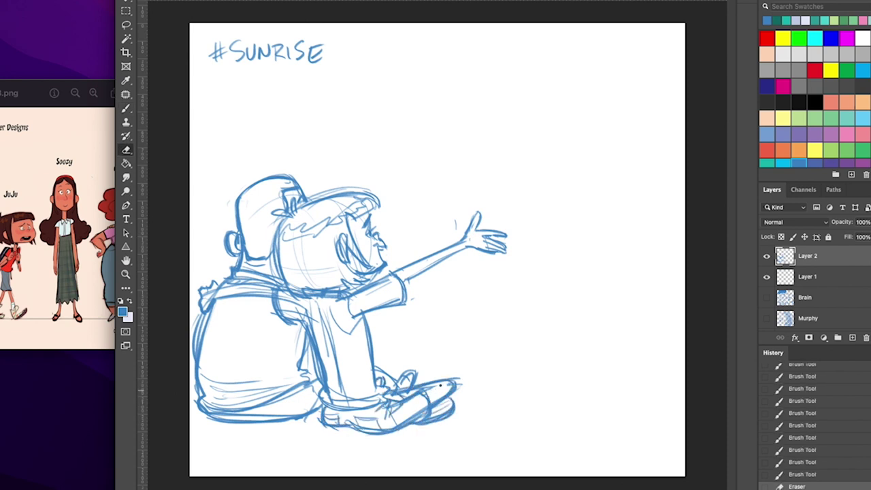
left_click_drag(355, 233, 368, 262)
key("b")
left_click_drag(347, 216, 364, 263)
mouse_move(353, 230)
left_mouse_down()
mouse_move(371, 267)
mouse_move(374, 237)
left_mouse_up()
- Sketch grass tufts around the shoes and along the bank sloping down to the canvas's lower-right corner
key("g")
key("e")
key("b")
left_click_drag(457, 412, 504, 402)
mouse_move(481, 421)
left_mouse_down()
mouse_move(522, 427)
mouse_move(611, 468)
left_mouse_up()
left_click_drag(392, 417, 398, 441)
- Enlarge the figure sketch slightly with Free Transform, and add a new layer directly above Layer 1
key("super+t")
left_click_drag(616, 172, 634, 160)
key("Return")
left_click(767, 277)
left_click(766, 277)
left_click(808, 277)
left_click(851, 338)
left_click_drag(396, 324, 599, 335)
mouse_move(403, 301)
left_mouse_down()
mouse_move(685, 338)
mouse_move(456, 307)
mouse_move(522, 311)
left_mouse_up()
key("super+z")
key("super+z")
key("super+z")
key("super+z")
key("super+z")
key("super+z")
- Draw the shoreline with curling waves and wet-sand contours running from behind the figures to the canvas's right edge
left_click_drag(521, 311, 685, 345)
left_click_drag(217, 276, 191, 266)
left_click_drag(423, 276, 685, 317)
left_click_drag(463, 317, 629, 367)
left_click_drag(371, 313, 489, 321)
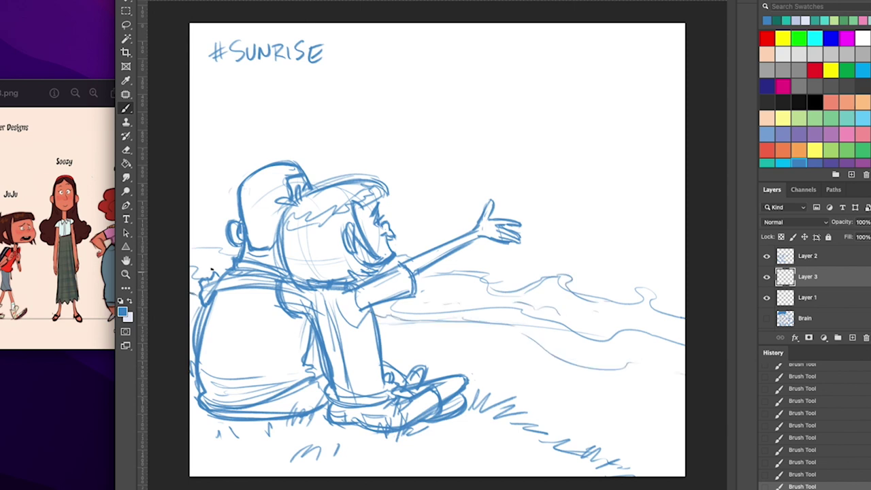
- Draw a straight horizon line across the canvas and a half-risen sun dome above it
left_click_drag(684, 130, 199, 129)
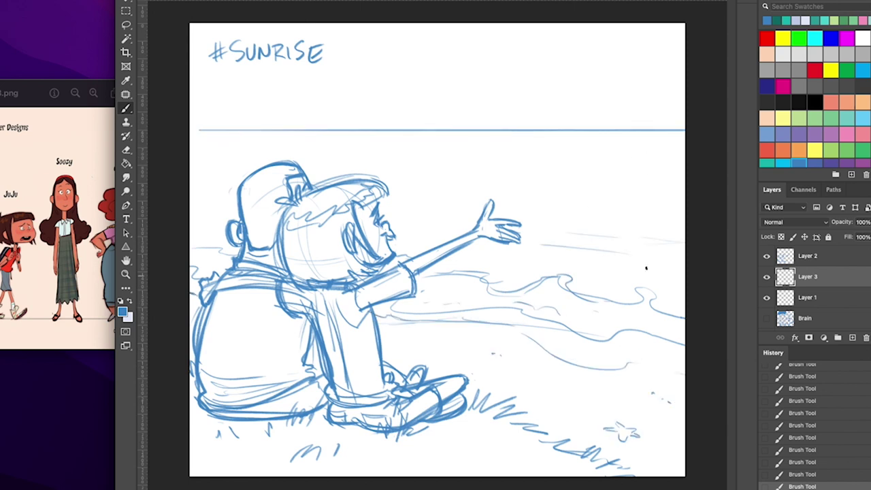
left_click_drag(587, 89, 465, 129)
left_click_drag(468, 129, 657, 128)
- Sketch the jagged edges of the sun's reflection and short horizontal ripples across the water
left_click_drag(450, 143, 309, 178)
left_click_drag(458, 259, 672, 259)
left_click_drag(583, 227, 668, 233)
left_click_drag(502, 196, 569, 209)
left_click_drag(399, 206, 458, 205)
left_click_drag(660, 161, 604, 186)
left_click_drag(642, 203, 609, 215)
left_click_drag(670, 217, 580, 236)
- Draw sun rays radiating outward across the sky around the title
left_click_drag(299, 28, 466, 91)
left_click_drag(200, 60, 392, 111)
left_click_drag(504, 27, 517, 63)
left_click_drag(555, 27, 556, 48)
- Lasso the shadow areas covering the figures, the grassy bank and the water on both sides of the sun's reflection
key("l")
left_click_drag(446, 134, 297, 199)
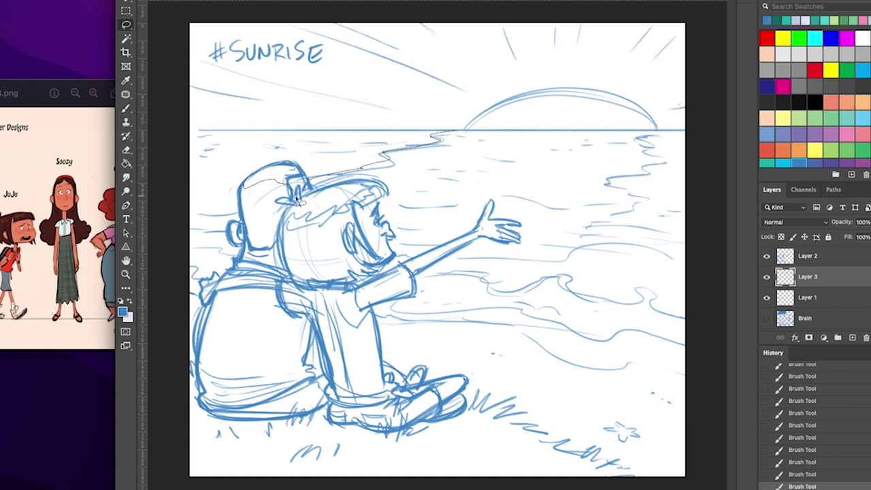
mouse_move(500, 245)
left_mouse_down()
mouse_move(393, 402)
mouse_move(488, 435)
mouse_move(190, 365)
left_mouse_up()
left_click_drag(249, 258, 298, 165)
mouse_move(239, 223)
left_mouse_down()
mouse_move(238, 247)
mouse_move(306, 181)
left_mouse_up()
left_click_drag(451, 132, 185, 281)
left_click_drag(289, 164, 301, 174)
mouse_move(435, 142)
left_mouse_down()
mouse_move(354, 167)
mouse_move(361, 138)
left_mouse_up()
left_click_drag(364, 139, 441, 135)
mouse_move(688, 130)
left_mouse_down()
mouse_move(657, 198)
mouse_move(690, 343)
left_mouse_up()
- Fill the selected shadow areas with the blue foreground colour on a new layer and clear the selection
left_click(852, 337)
key("g")
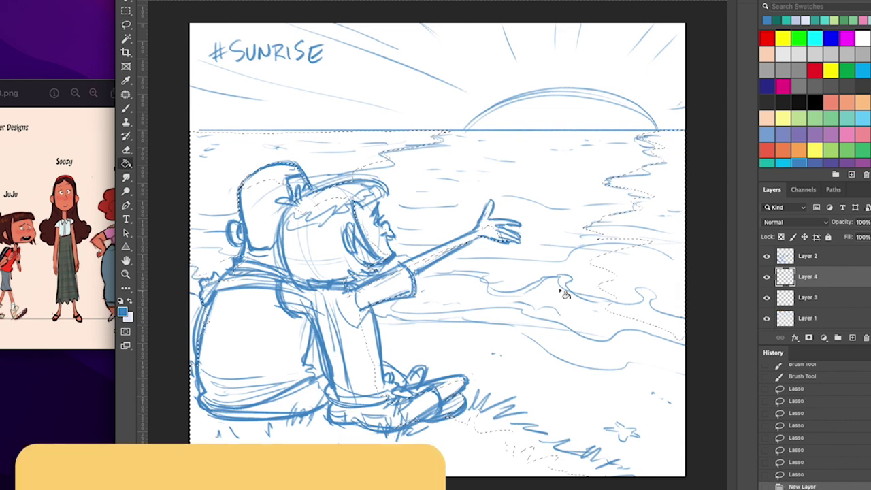
left_click(646, 225)
key("super+d")
- Set the shadow layer's blend mode to Multiply and lower its opacity to about 49%
left_click(795, 222)
left_click(784, 258)
left_click(870, 221)
left_click_drag(870, 235, 853, 237)
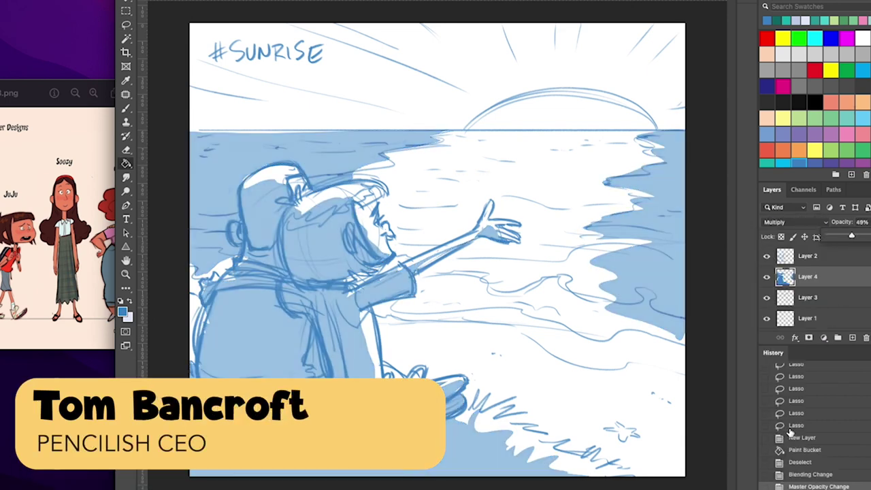
- Check the four sunrise layers by toggling their visibility, and merge Layer 2 through Layer 1 into one layer
double_click(766, 319)
double_click(766, 298)
double_click(766, 277)
double_click(766, 257)
left_click(825, 257)
left_click(831, 319, "shift")
left_click(870, 190)
left_click(779, 424)
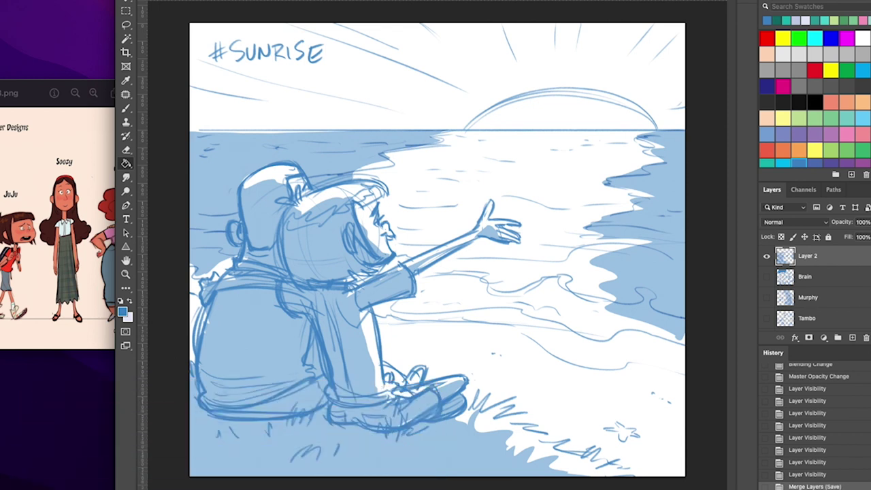